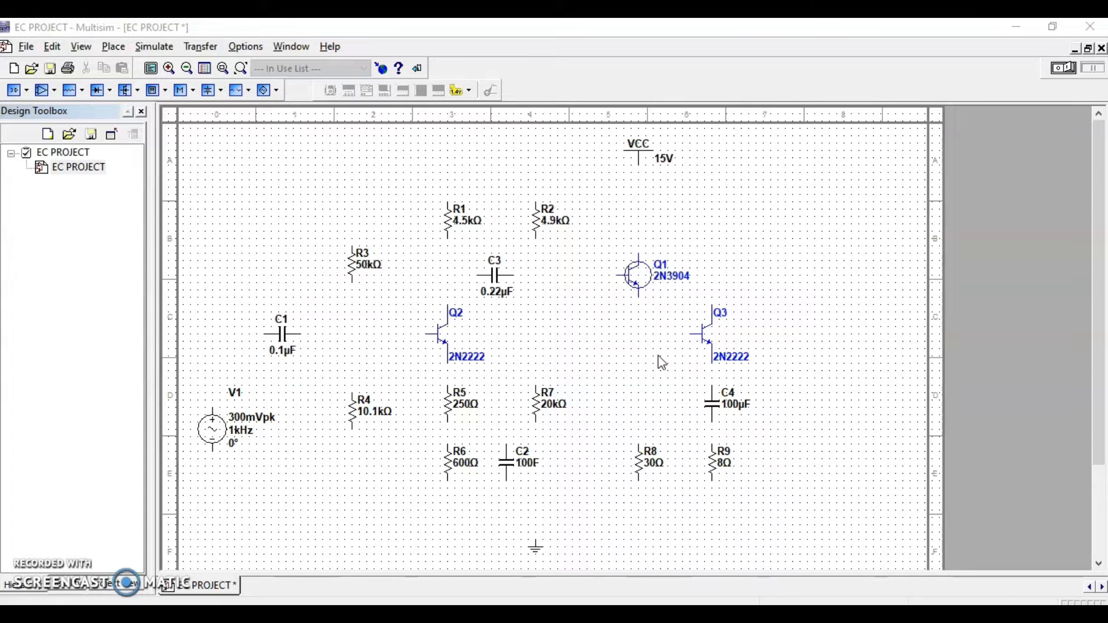
Wire the VCC supply to the upper end of R1 and connect R2's upper end to that supply wire
click(668, 324)
click(639, 167)
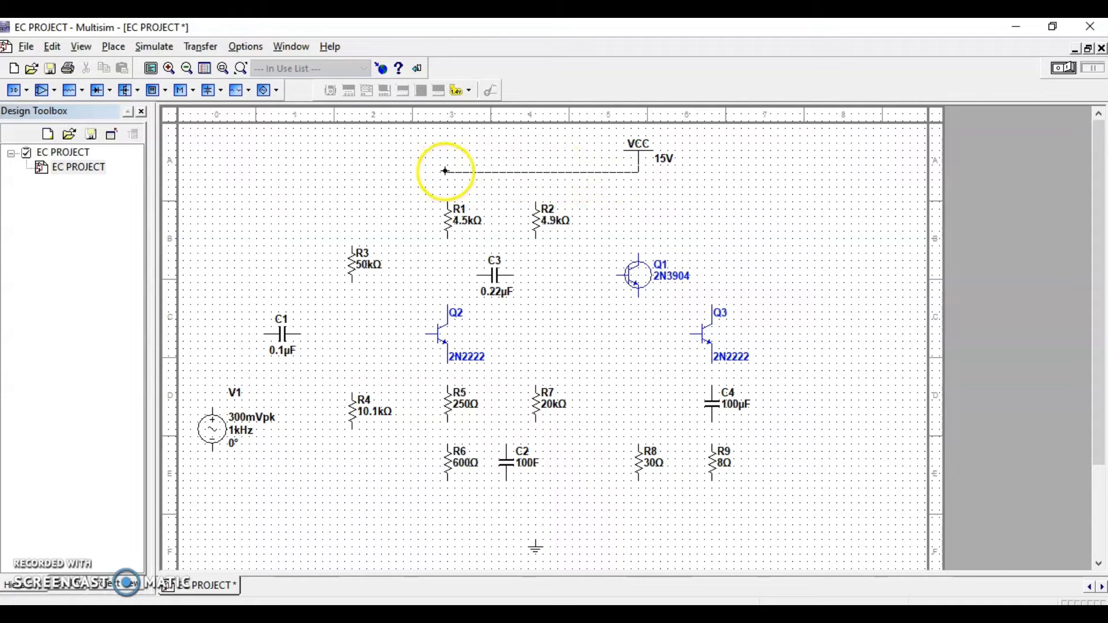
click(448, 202)
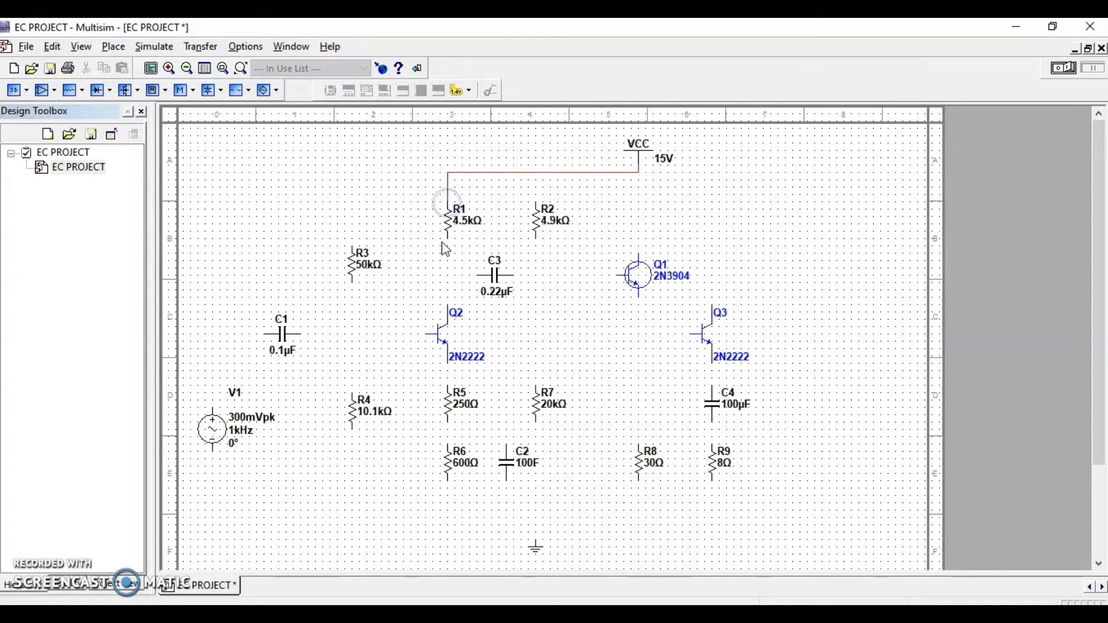
click(537, 201)
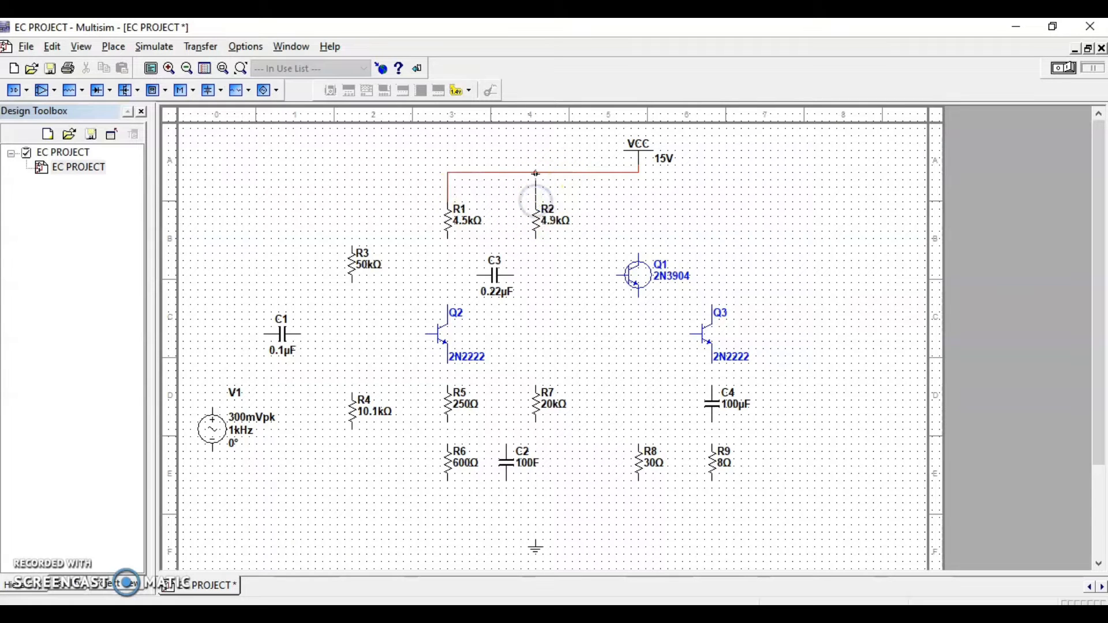
click(536, 173)
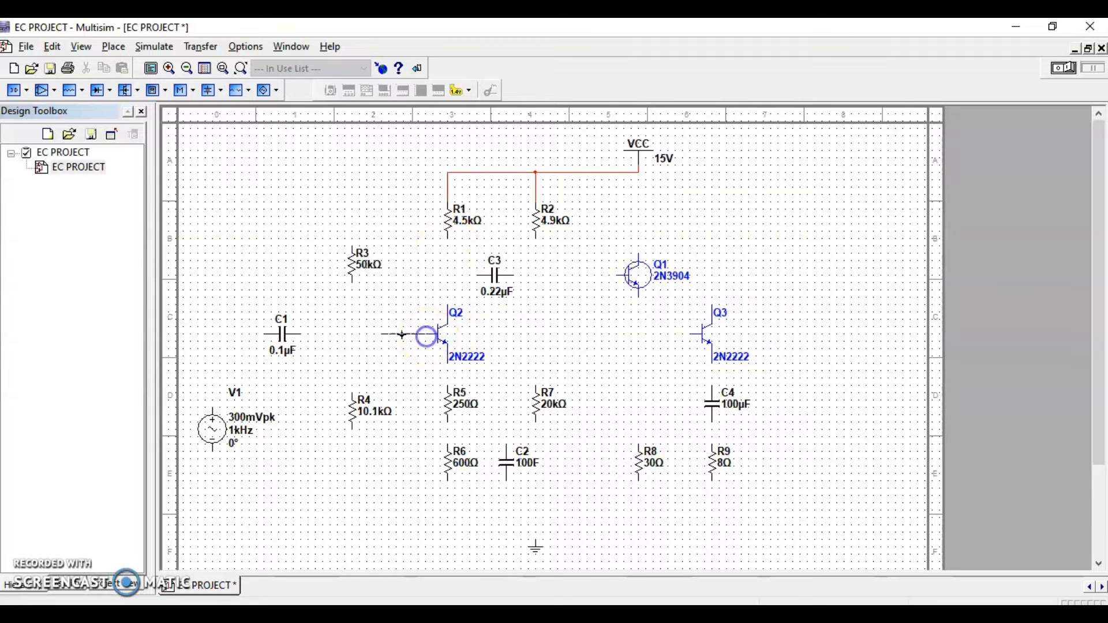
Wire the base of Q2 to capacitor C1 and C1's other end to the positive terminal of source V1
click(303, 334)
click(267, 333)
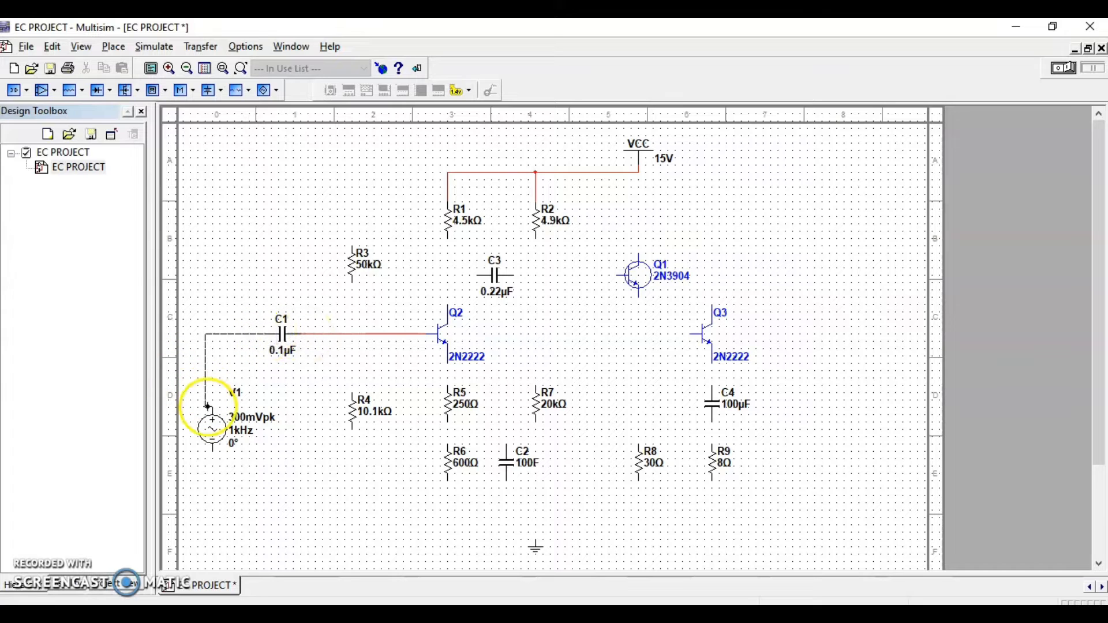
click(208, 407)
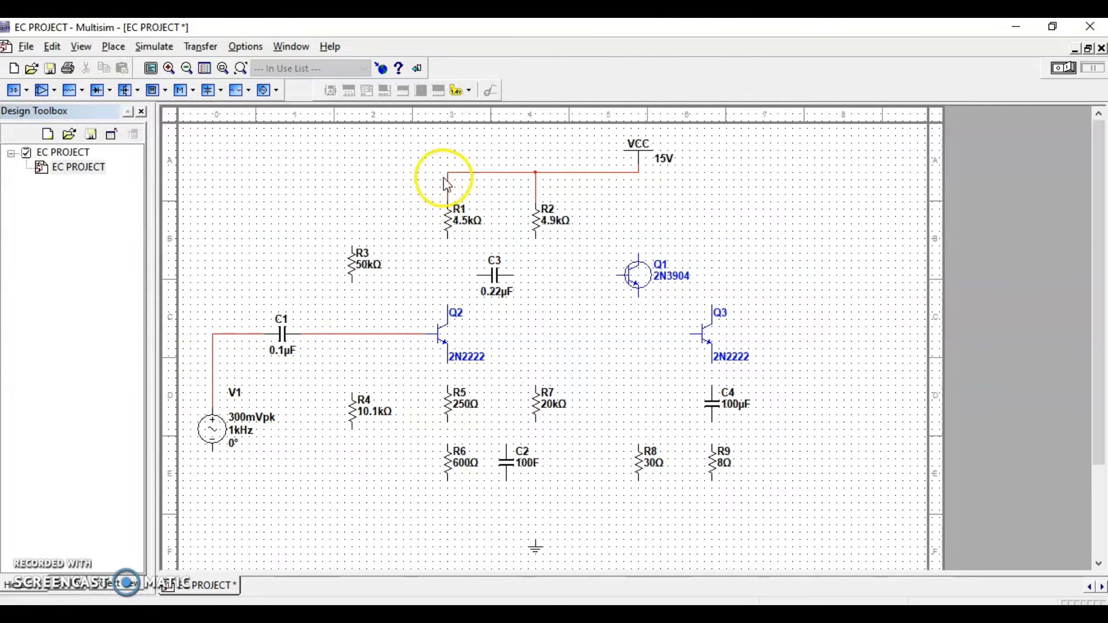
Wire R3's upper end to the VCC line and R1's lower end to the collector of Q2
click(352, 248)
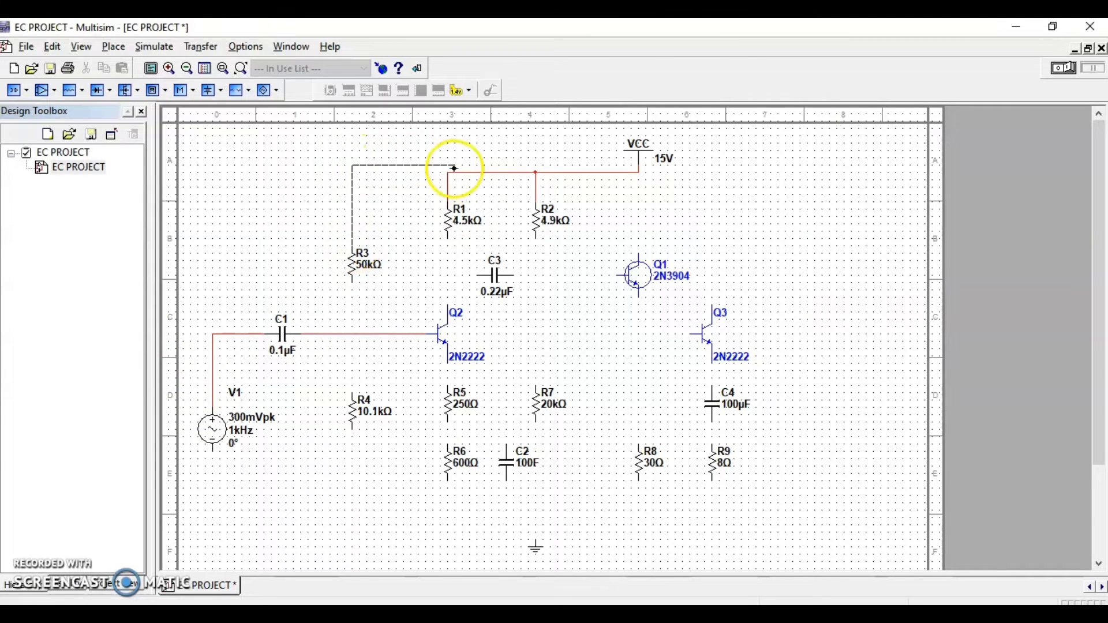
click(449, 172)
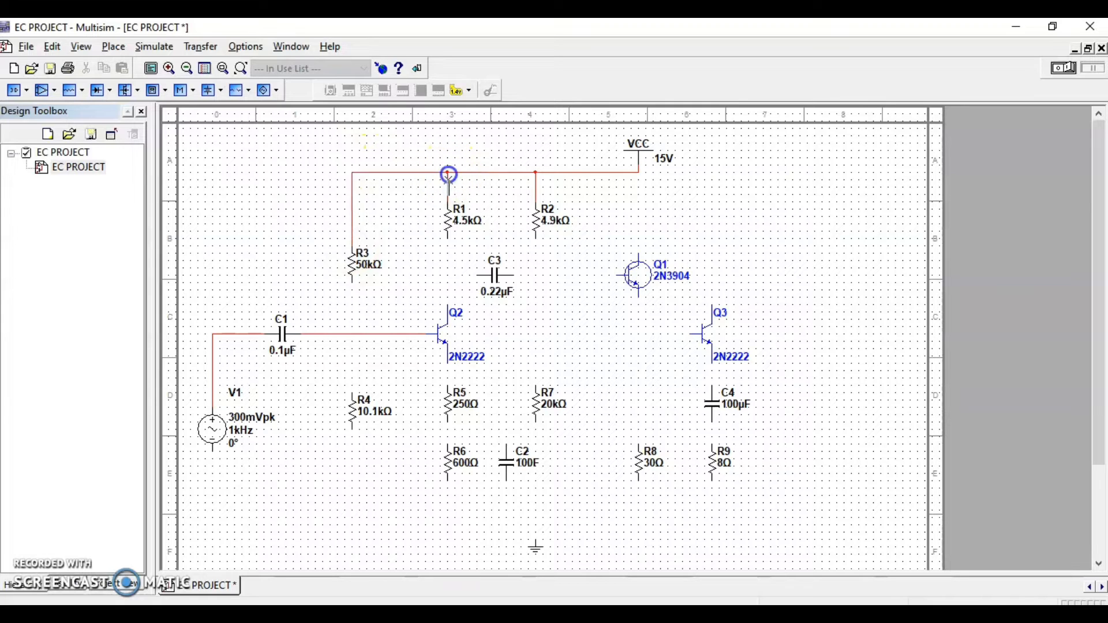
click(447, 236)
click(447, 307)
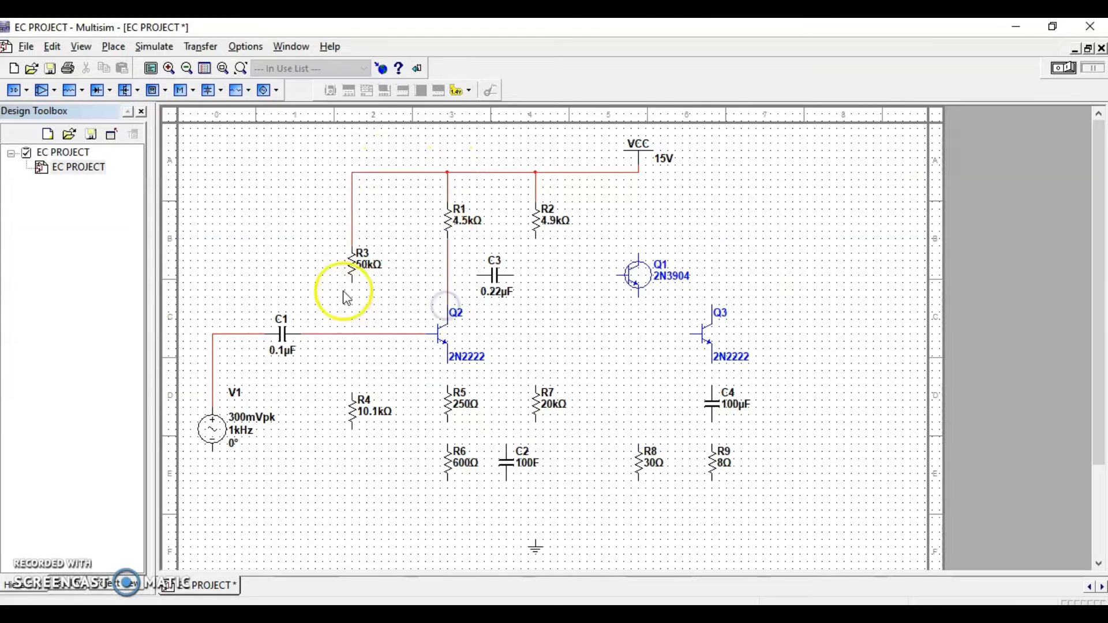
Connect R3's lower end and R4's upper end to the wire between C1 and Q2's base
click(352, 280)
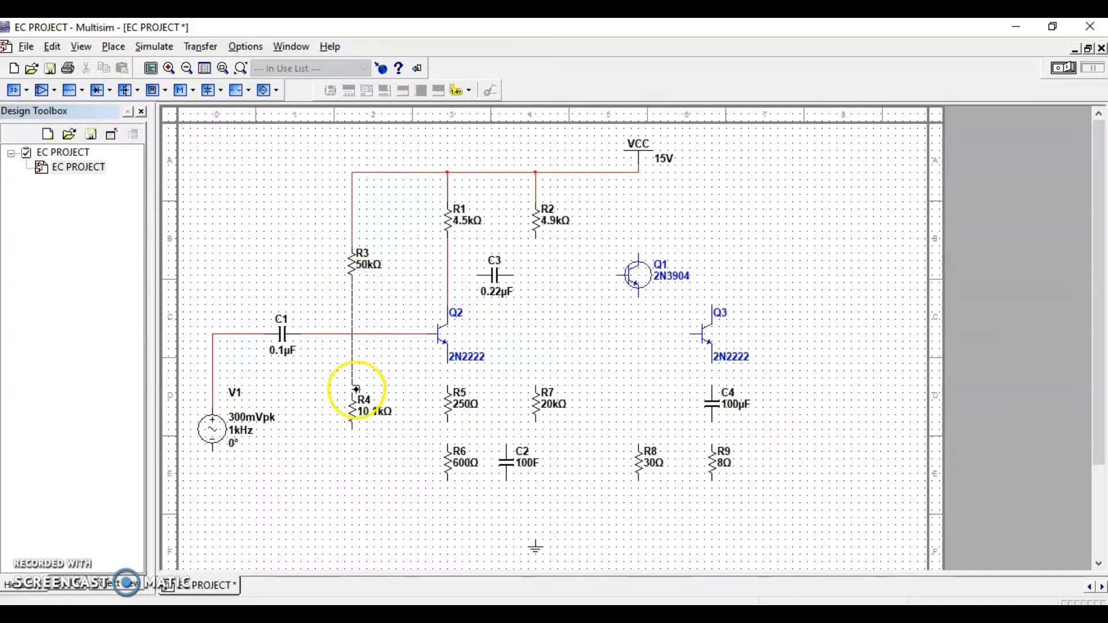
click(353, 334)
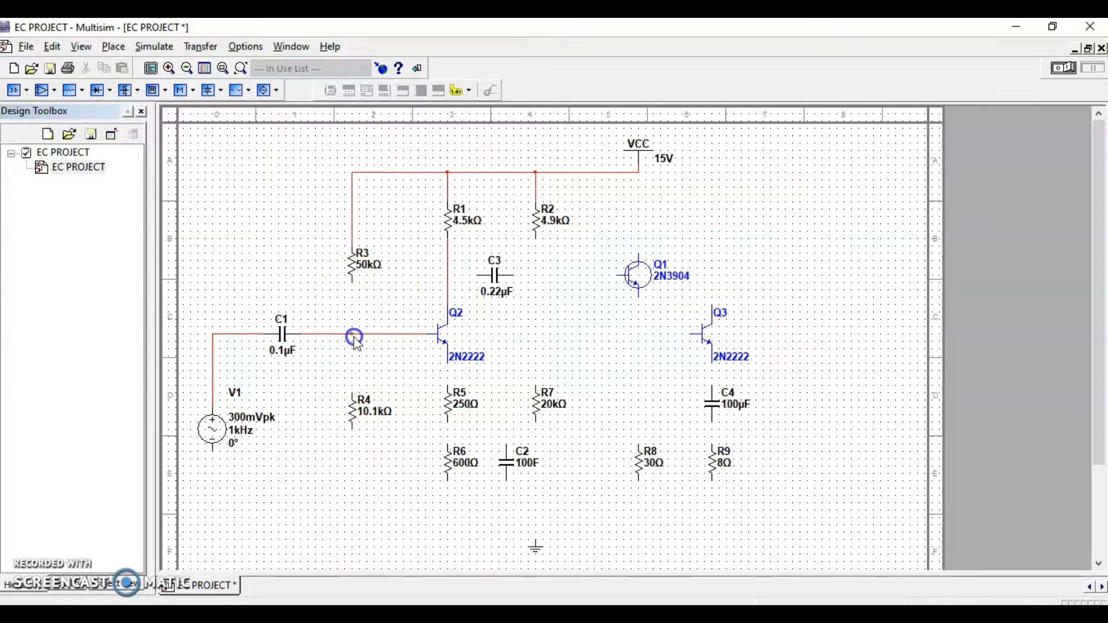
click(352, 393)
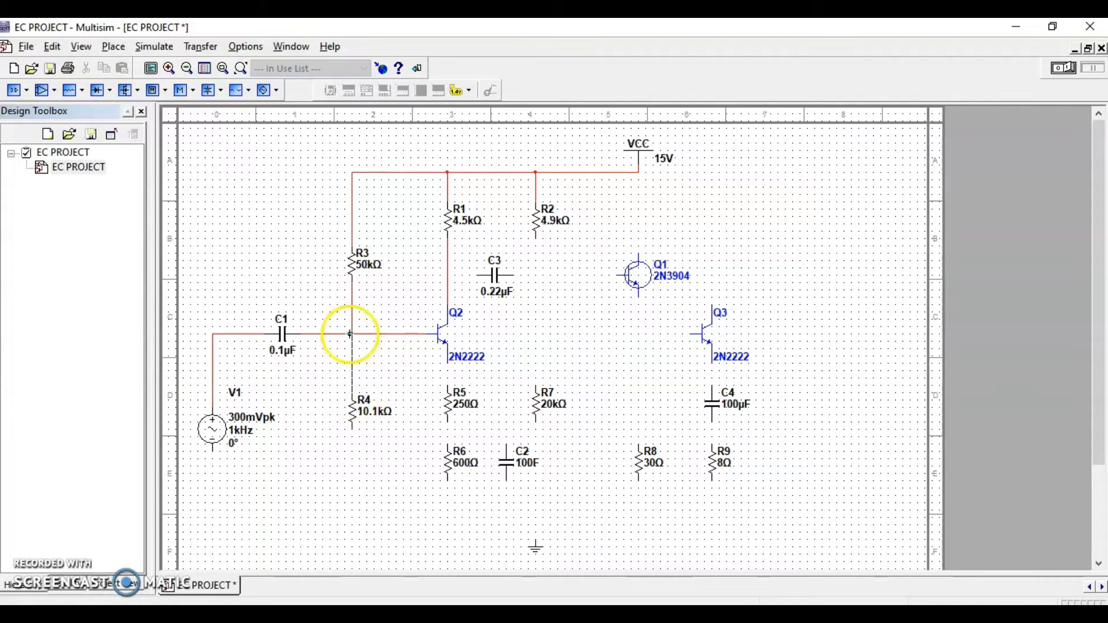
click(351, 334)
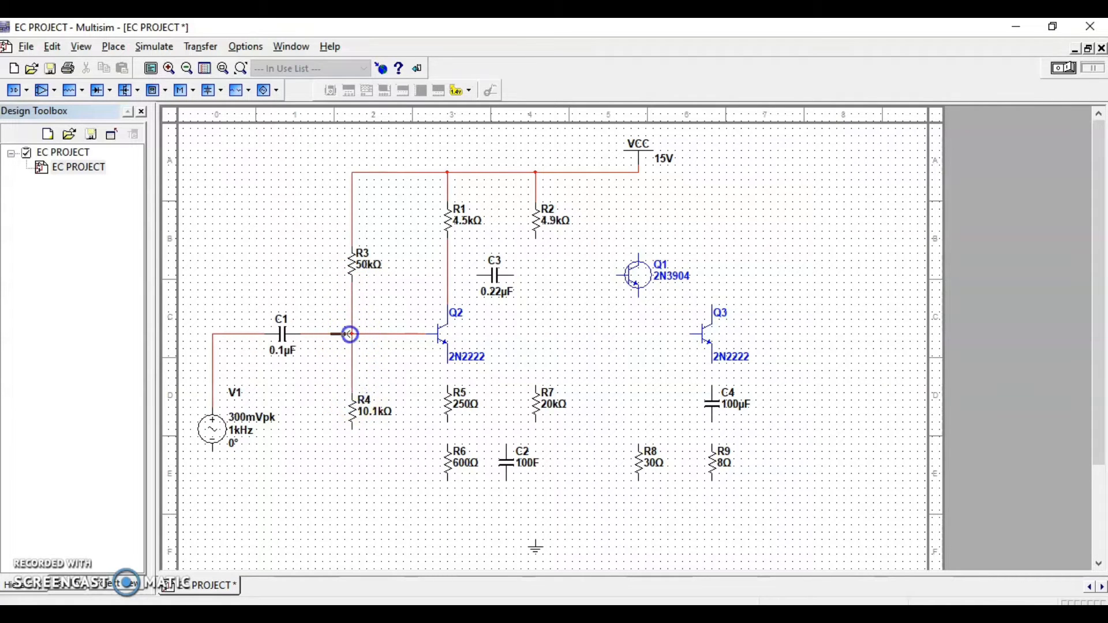
Wire capacitor C3 between the R1–Q2 collector wire and the lower end of R2
click(480, 276)
click(536, 238)
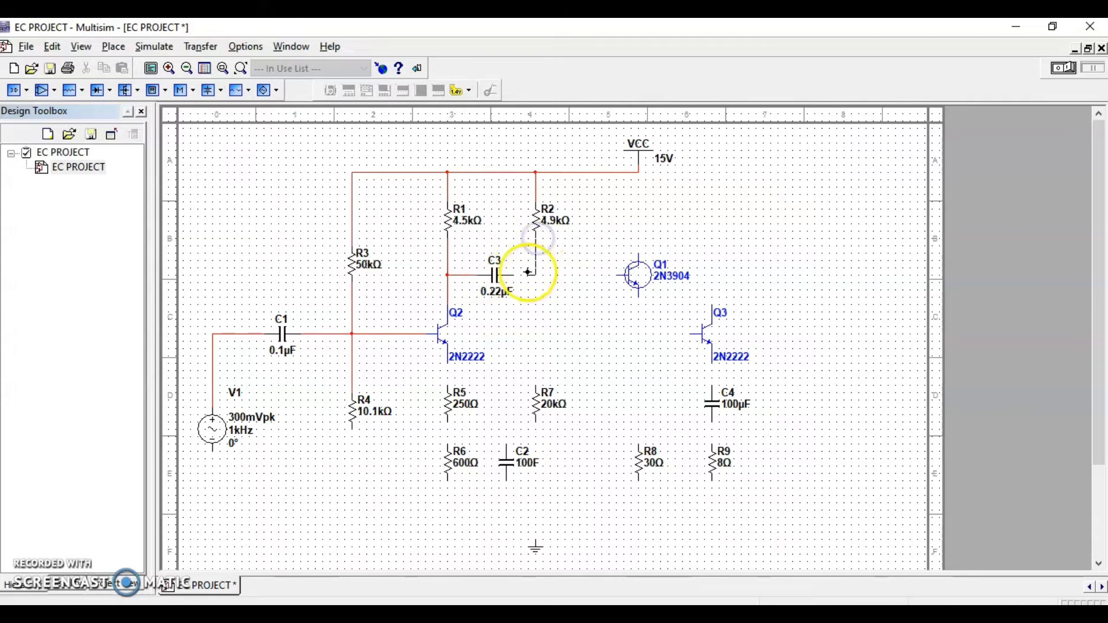
click(520, 276)
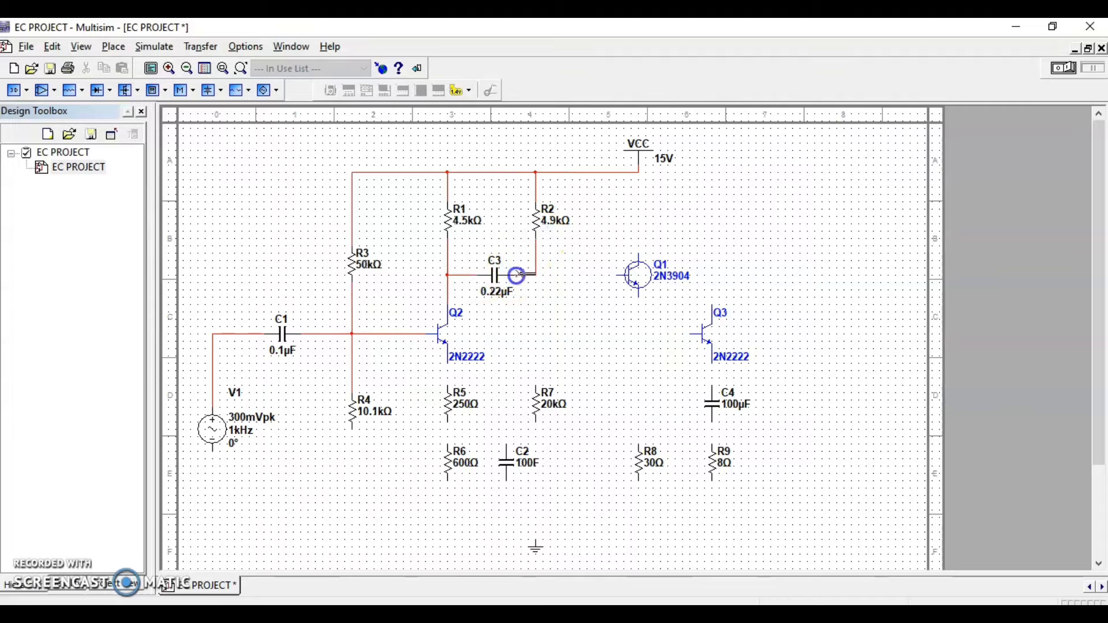
Connect Q1's collector to the VCC line and its base to the junction of C3 and R2
click(638, 252)
click(638, 172)
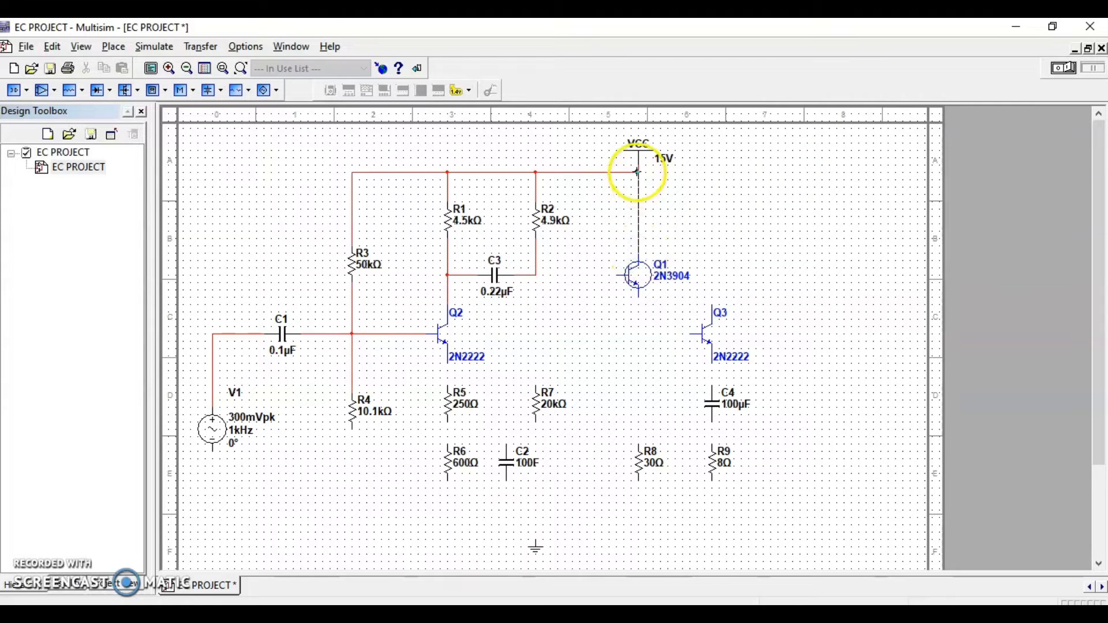
click(539, 275)
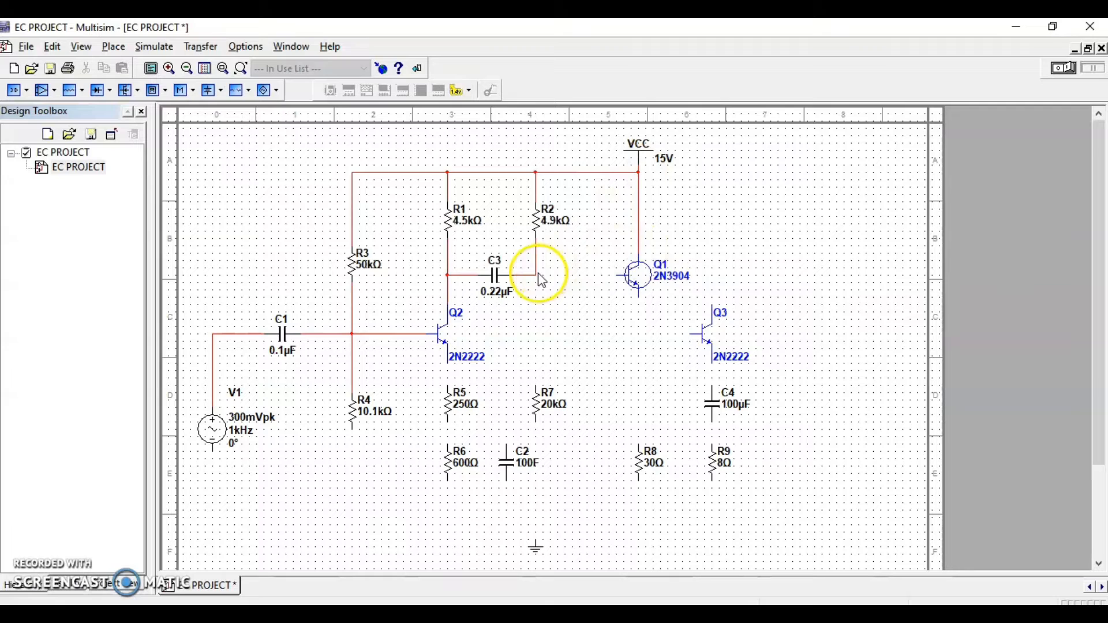
click(536, 275)
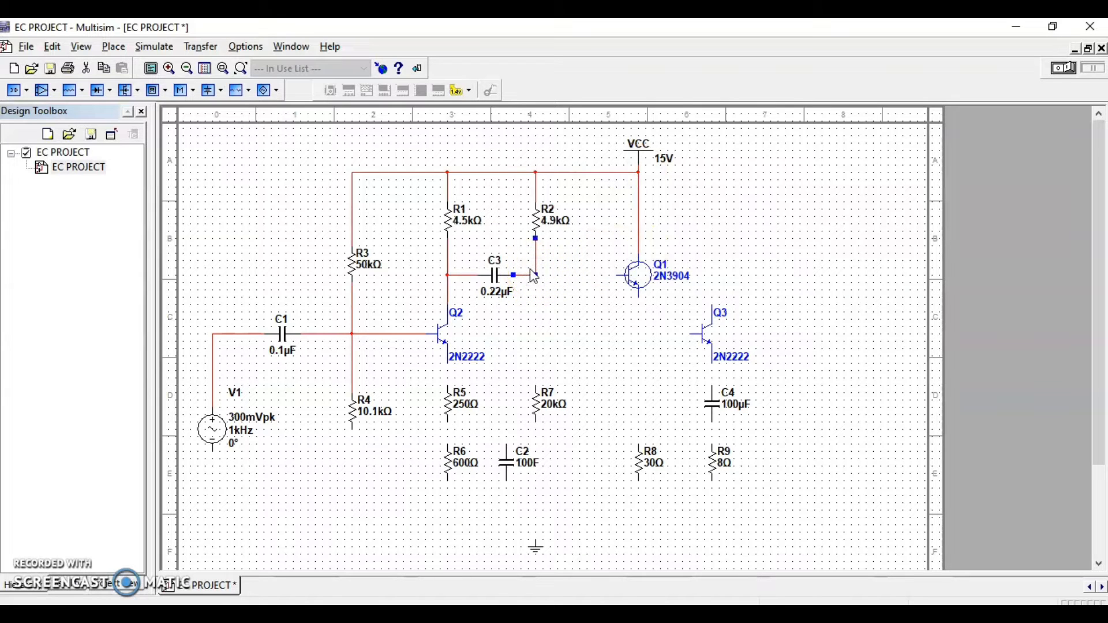
click(619, 275)
click(541, 277)
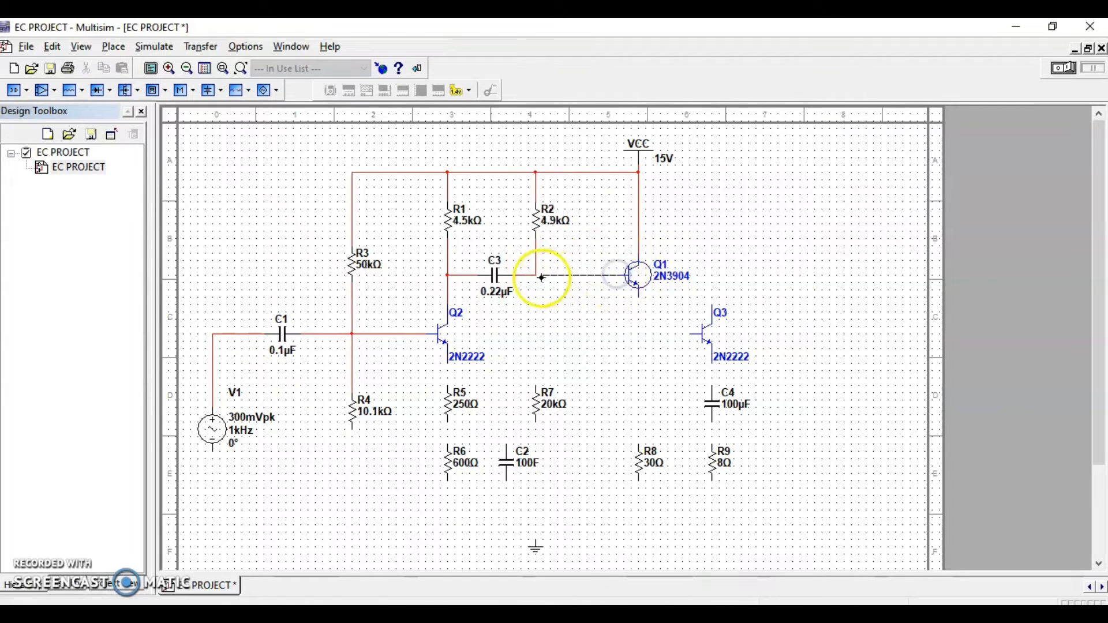
click(537, 278)
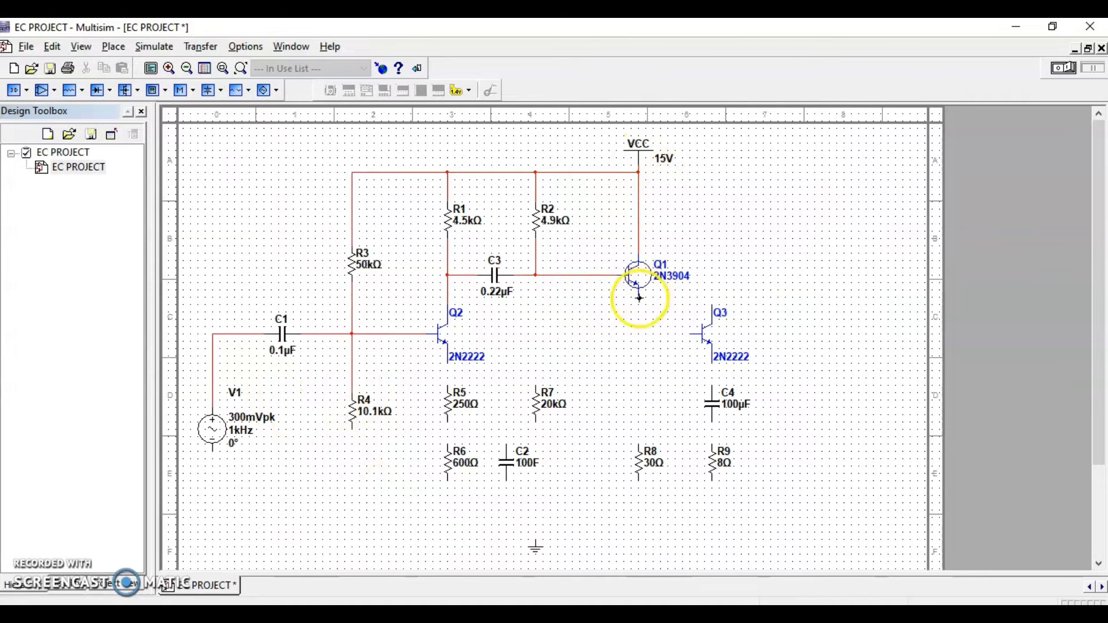
Wire Q2's emitter to R5 and connect R5 in series with R6
click(448, 361)
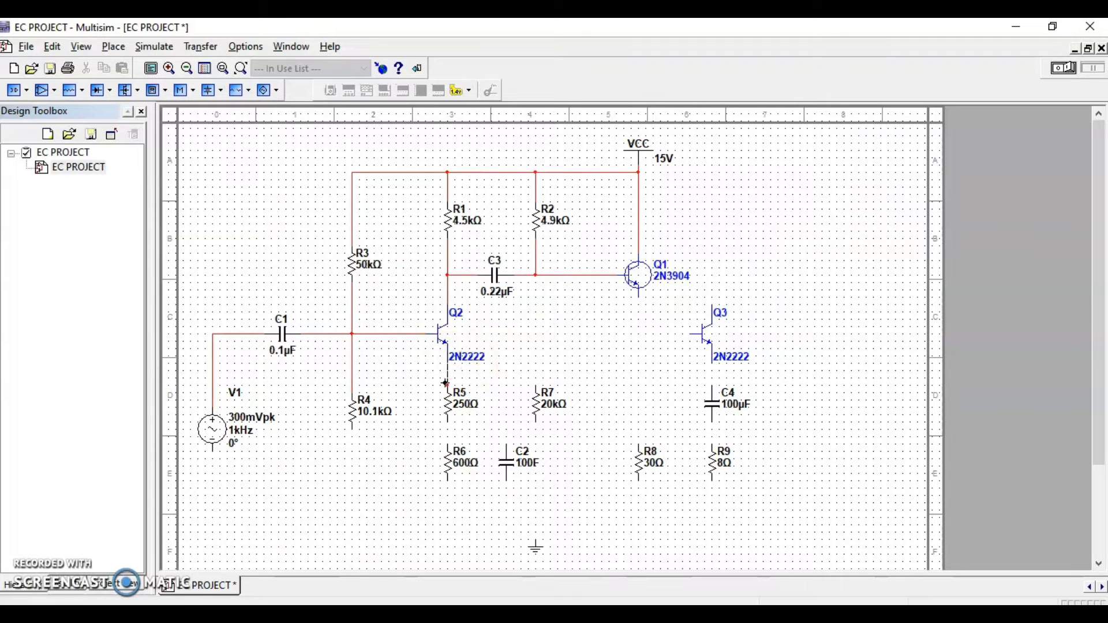
click(447, 384)
click(445, 425)
click(446, 443)
Route a ground rail from R4's lower end to R9's lower end and connect the ground symbol to it
click(353, 429)
click(714, 517)
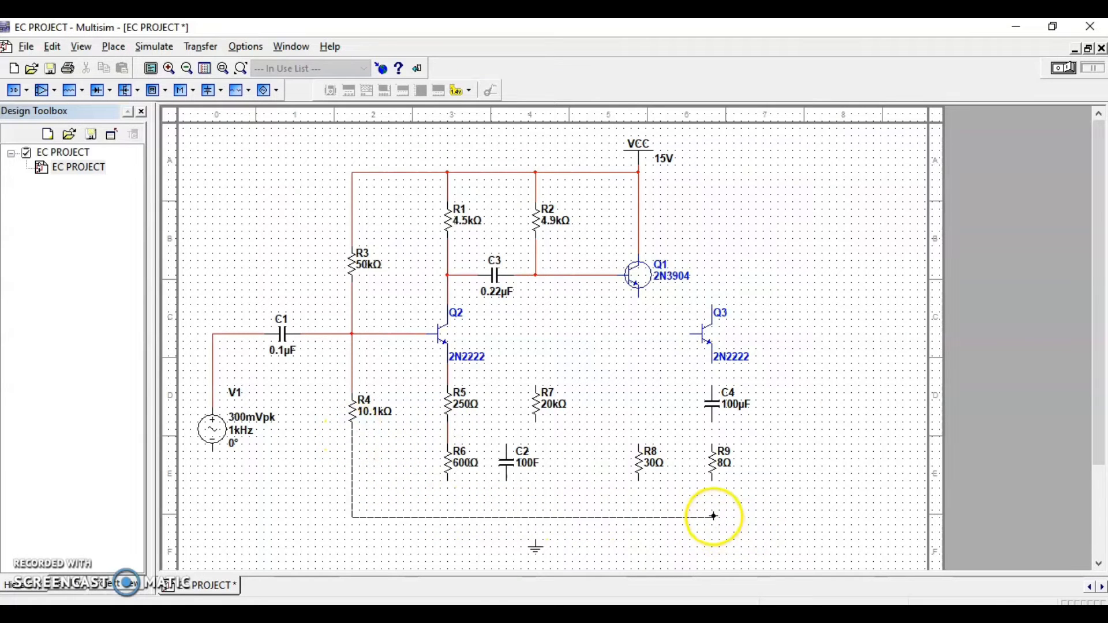
click(713, 481)
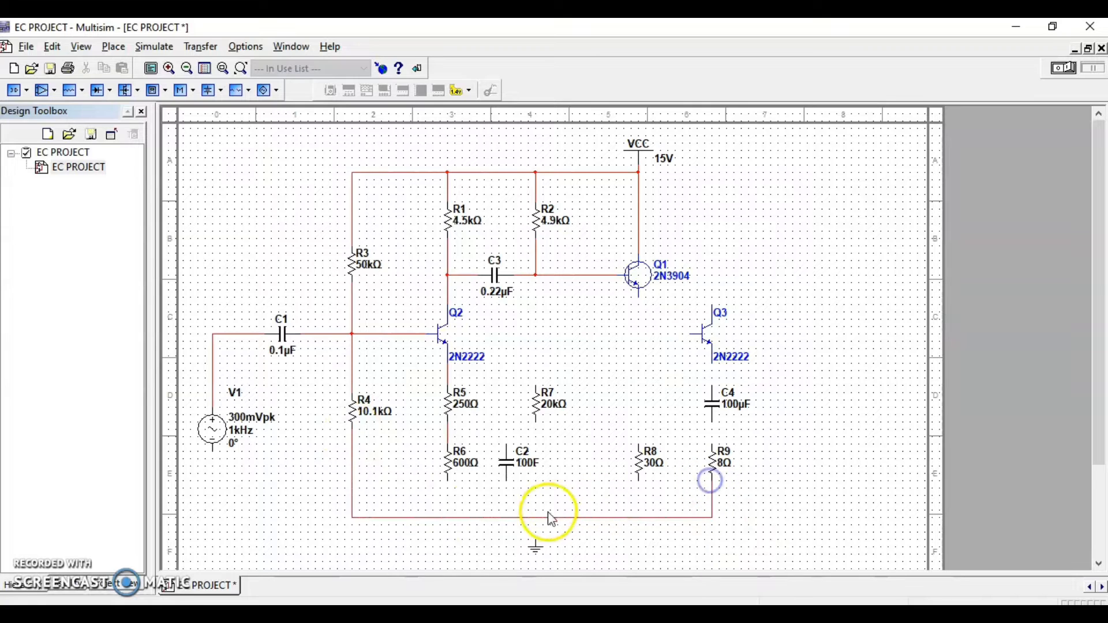
click(537, 539)
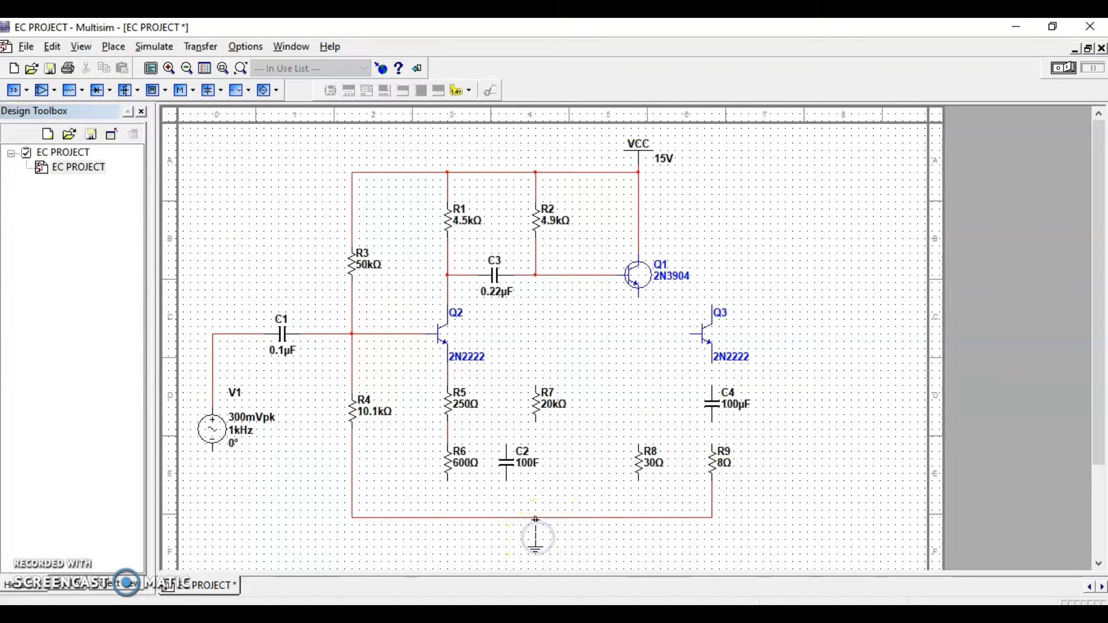
Connect V1's negative terminal and R6's lower end to the ground rail
click(213, 454)
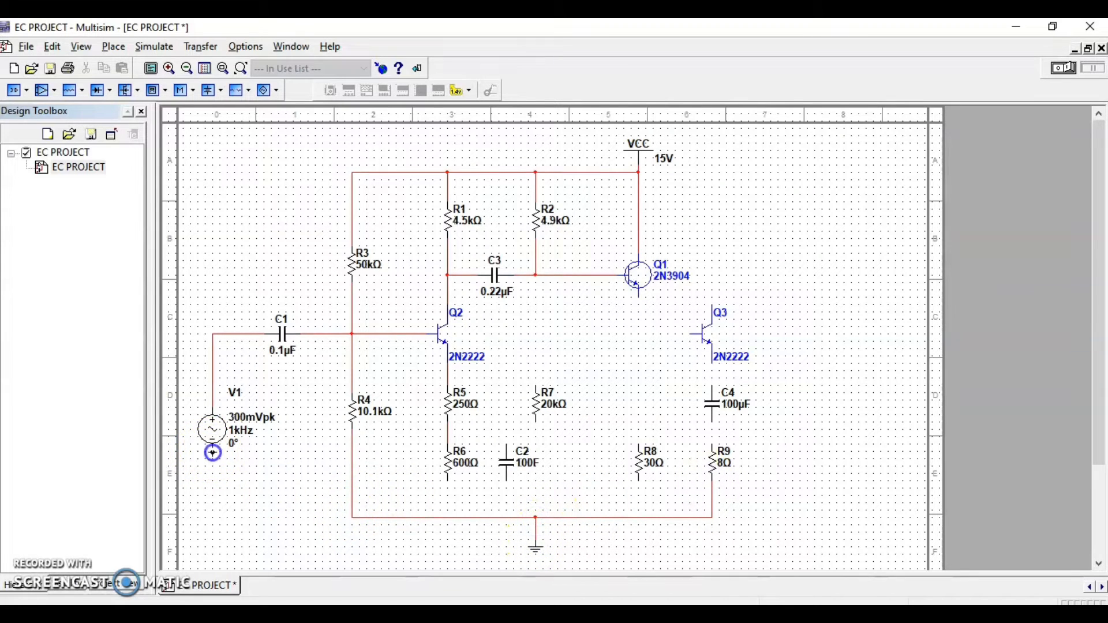
click(353, 517)
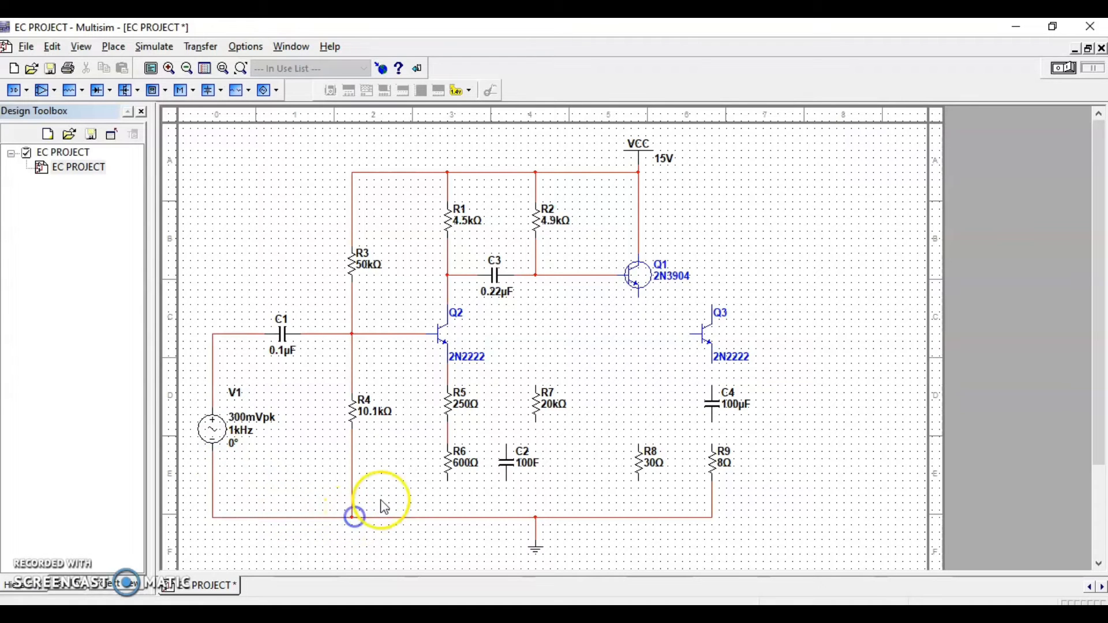
click(450, 481)
click(448, 517)
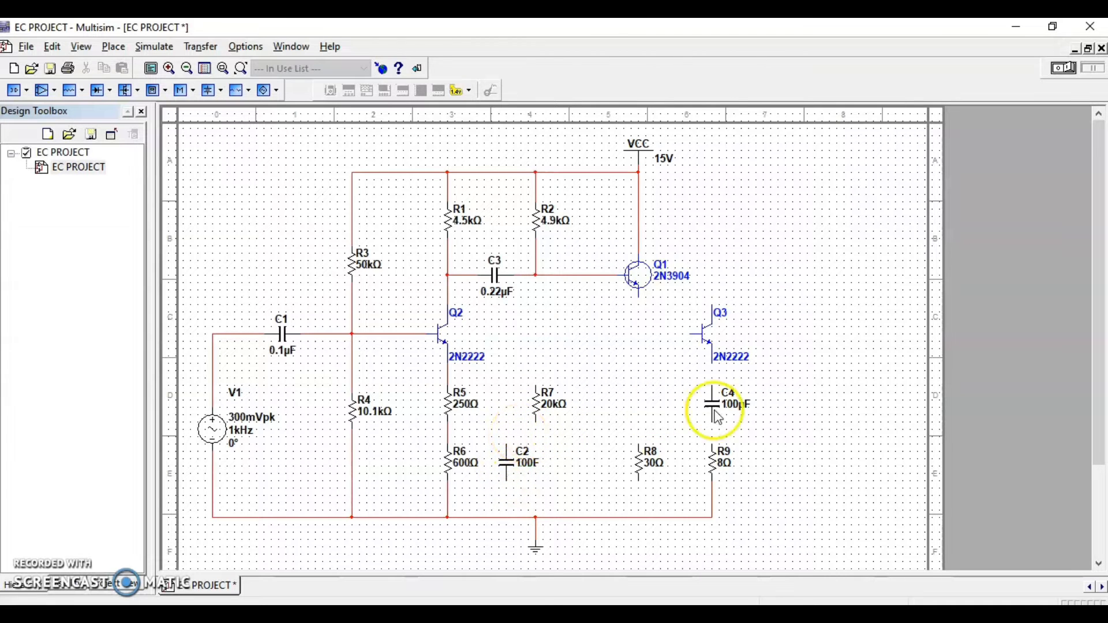
Wire Q1's emitter to Q3's base and connect Q3's emitter through capacitor C4 to R9
click(690, 334)
click(641, 298)
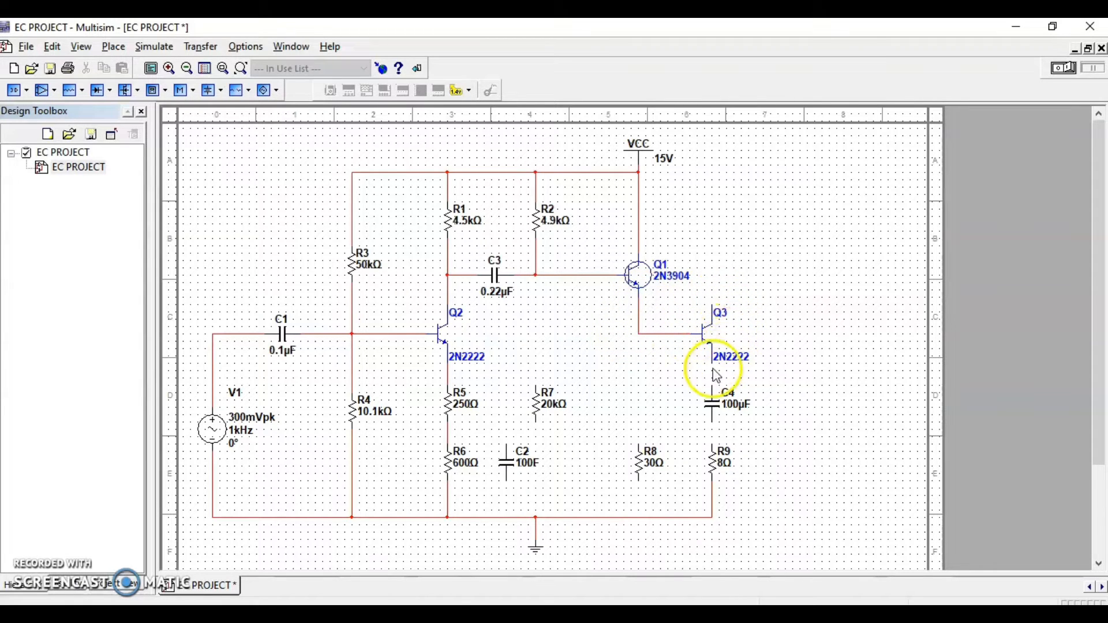
click(713, 362)
click(712, 391)
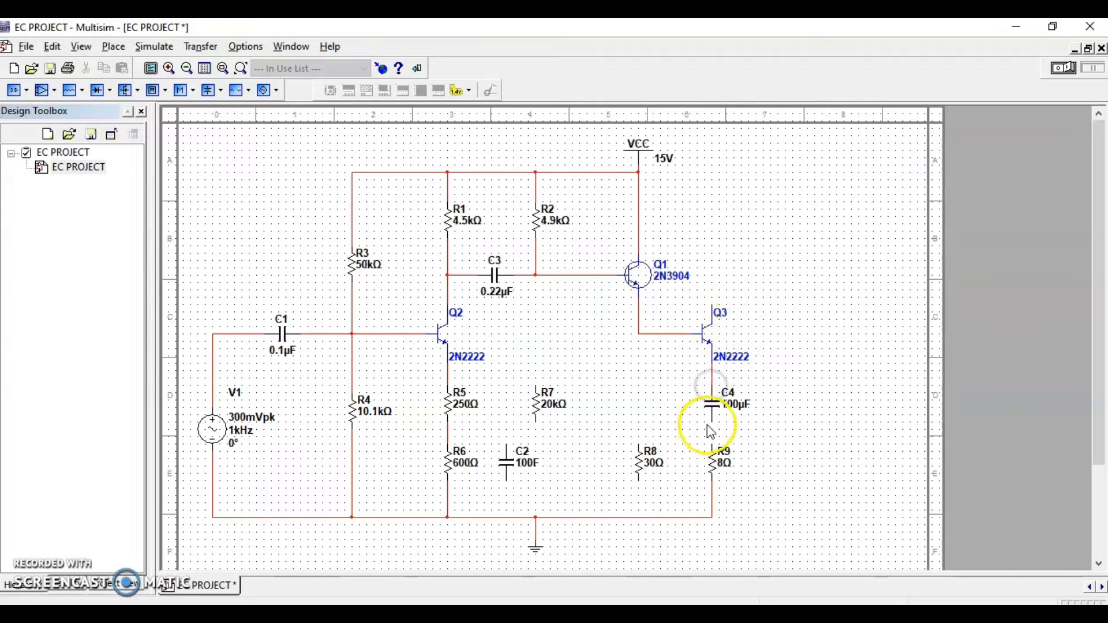
click(711, 425)
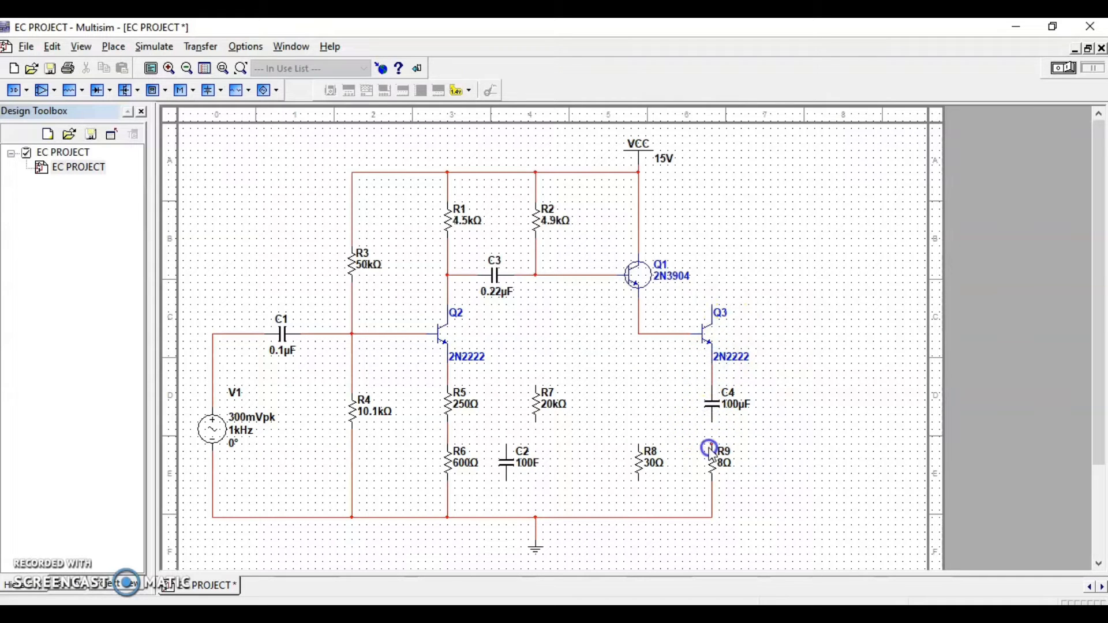
click(710, 448)
Connect capacitor C2 in parallel with R6, between the R5–R6 junction and the ground rail
click(507, 444)
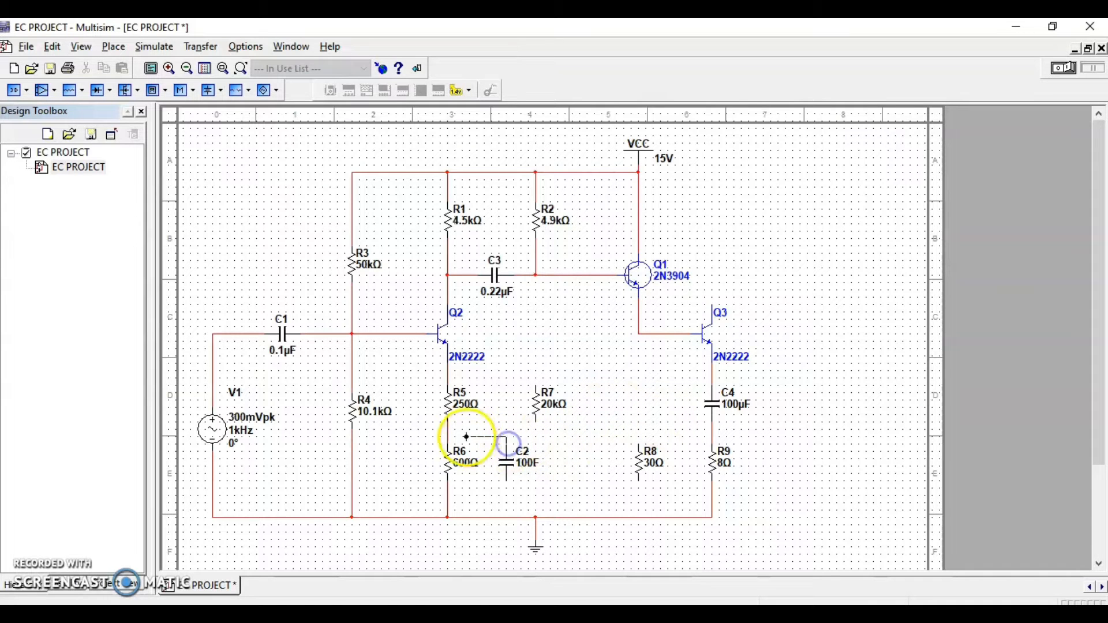
click(448, 429)
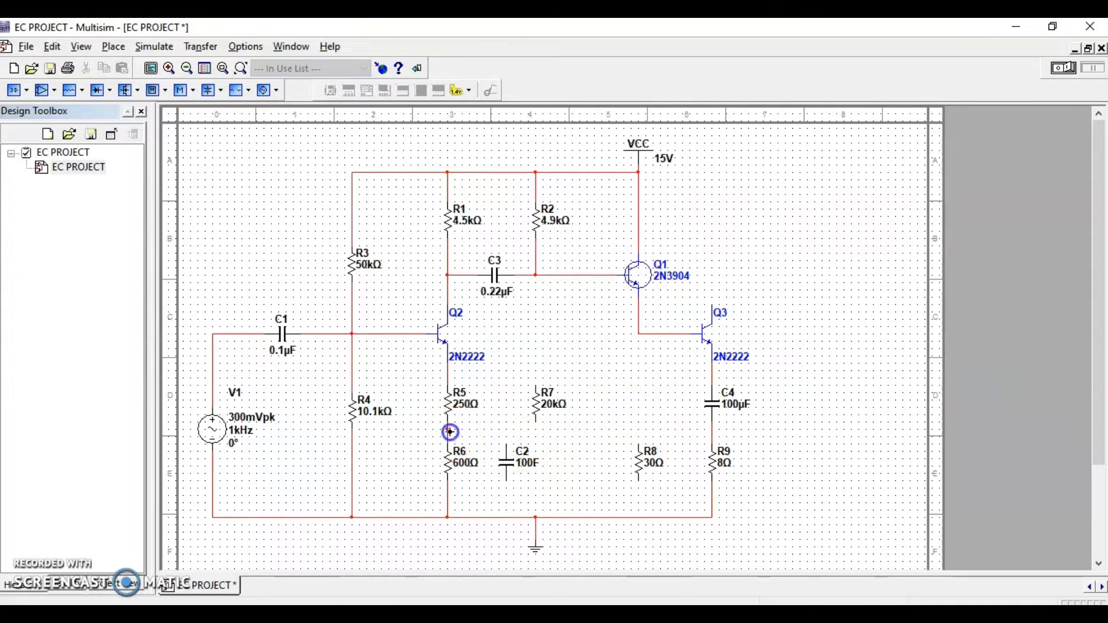
click(509, 481)
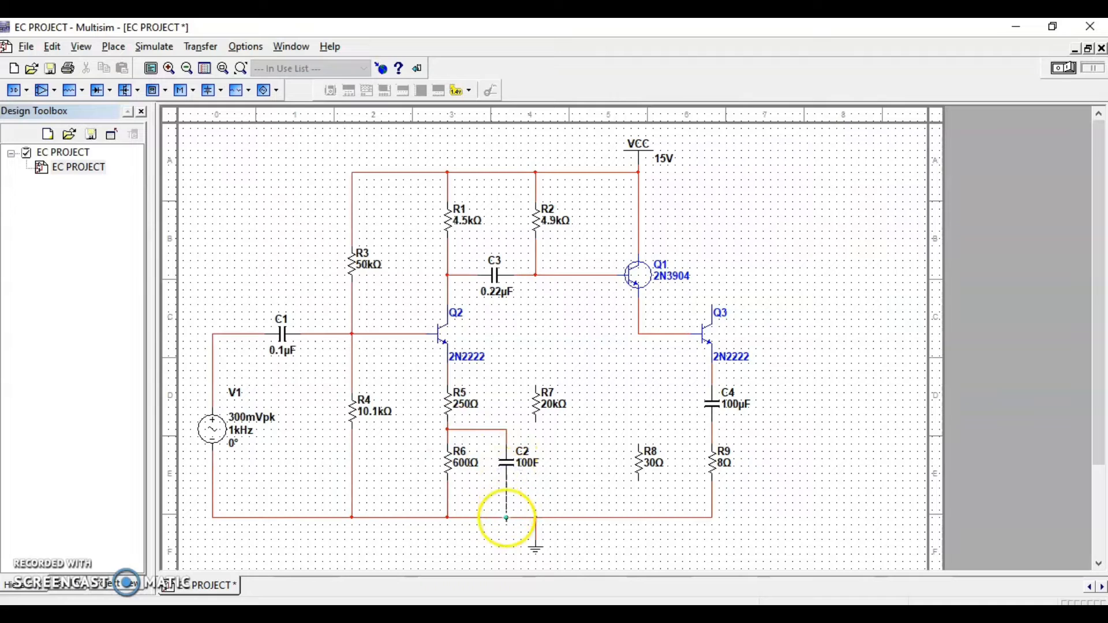
click(507, 518)
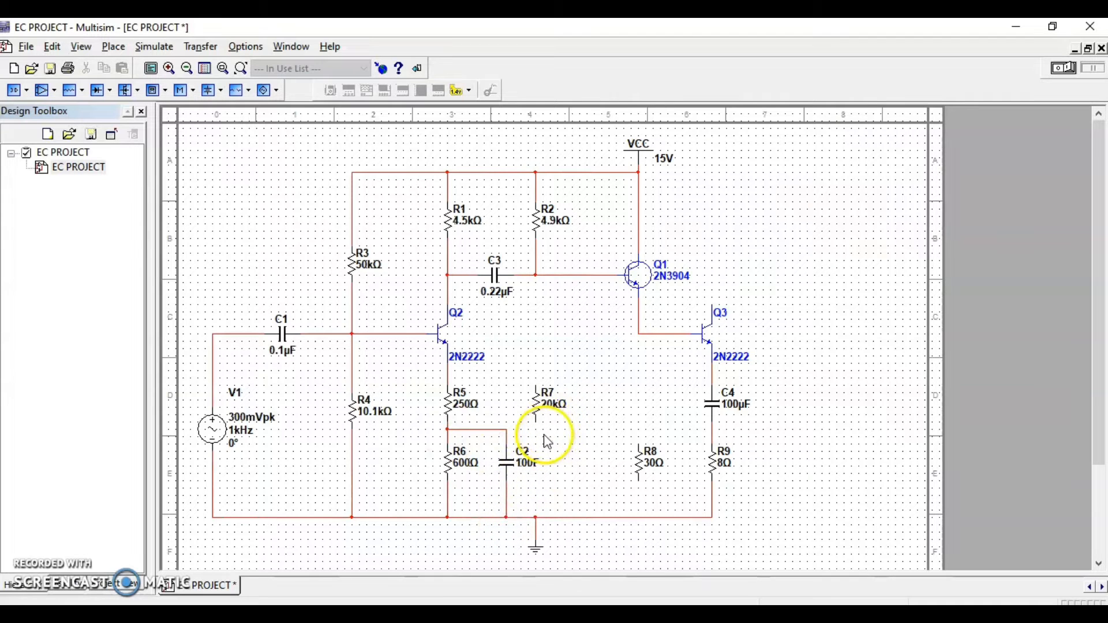
Connect R7 between the ground rail and the line joining C3, R2 and Q1's base
click(537, 422)
click(537, 518)
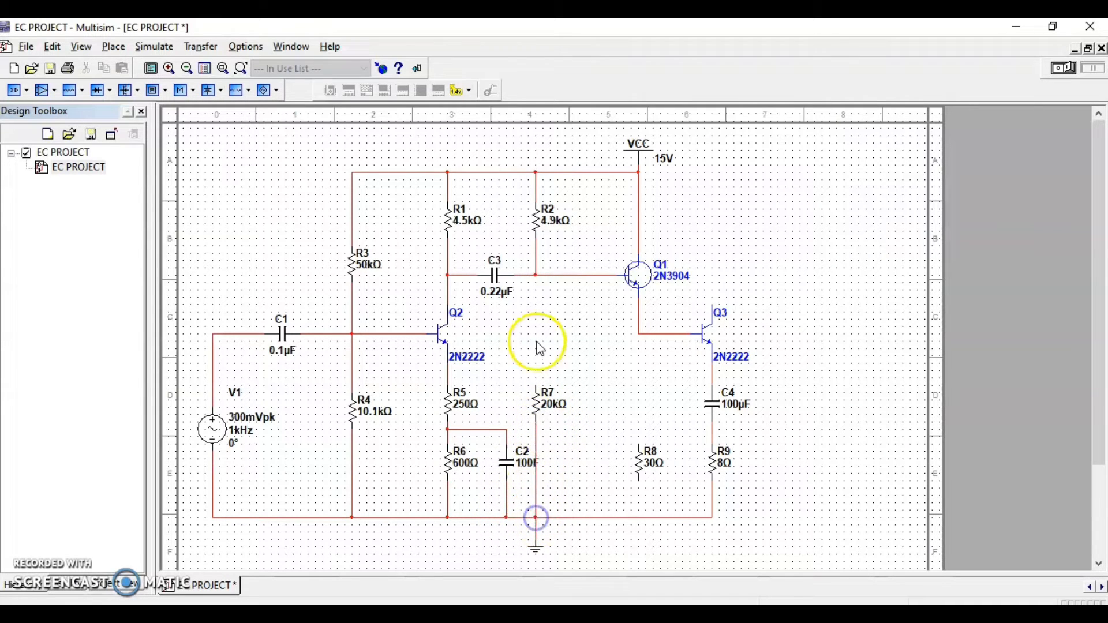
click(537, 384)
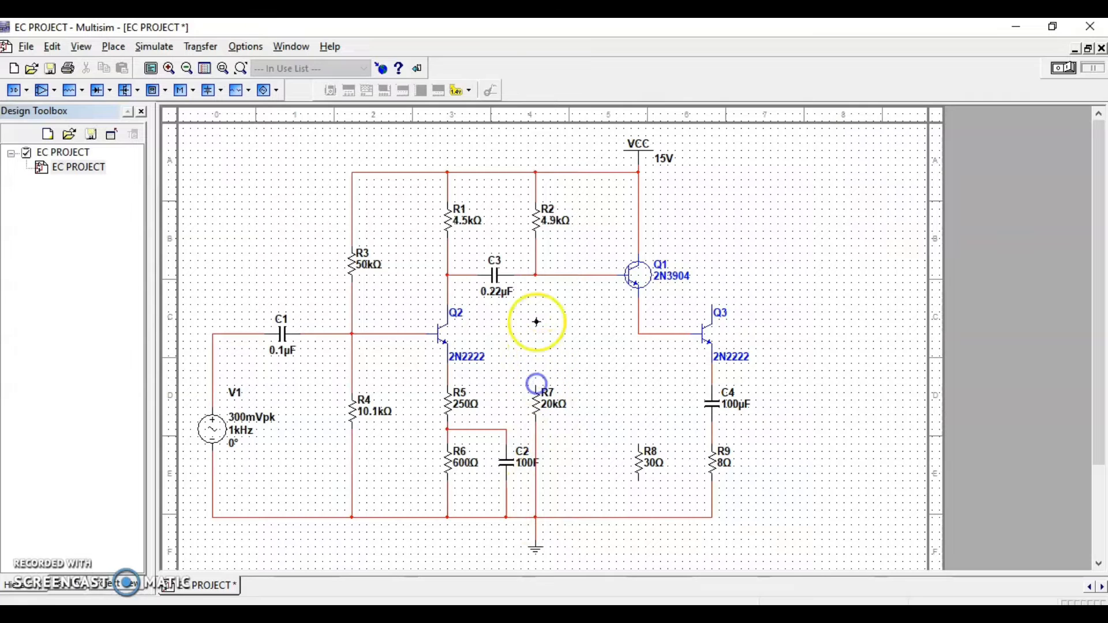
click(536, 275)
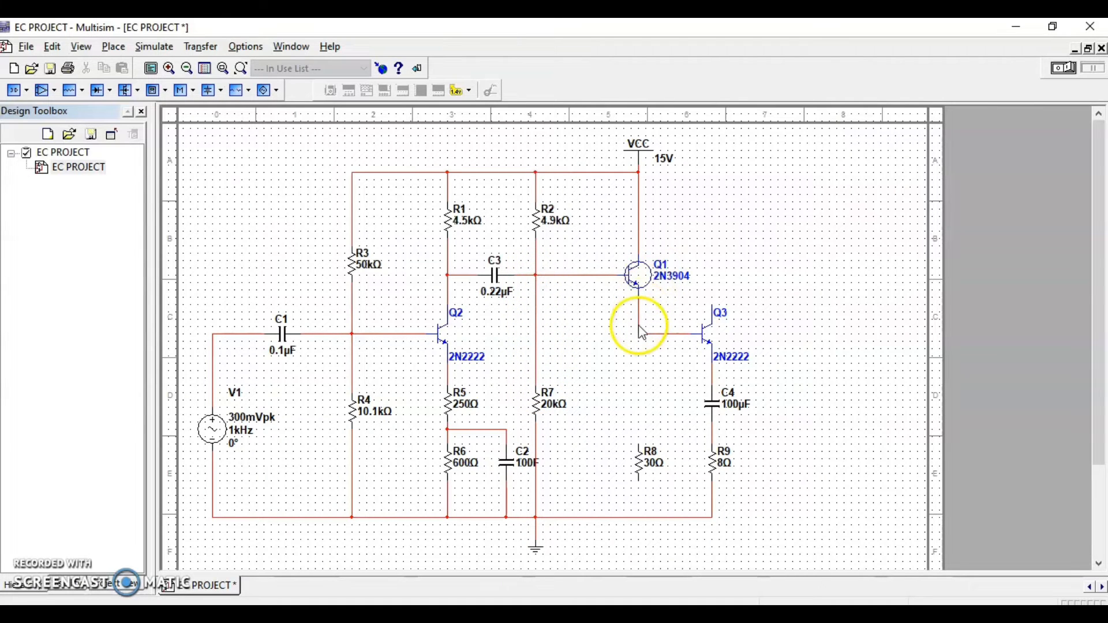
Connect R8 between Q3's emitter node above C4 and the ground rail
click(639, 446)
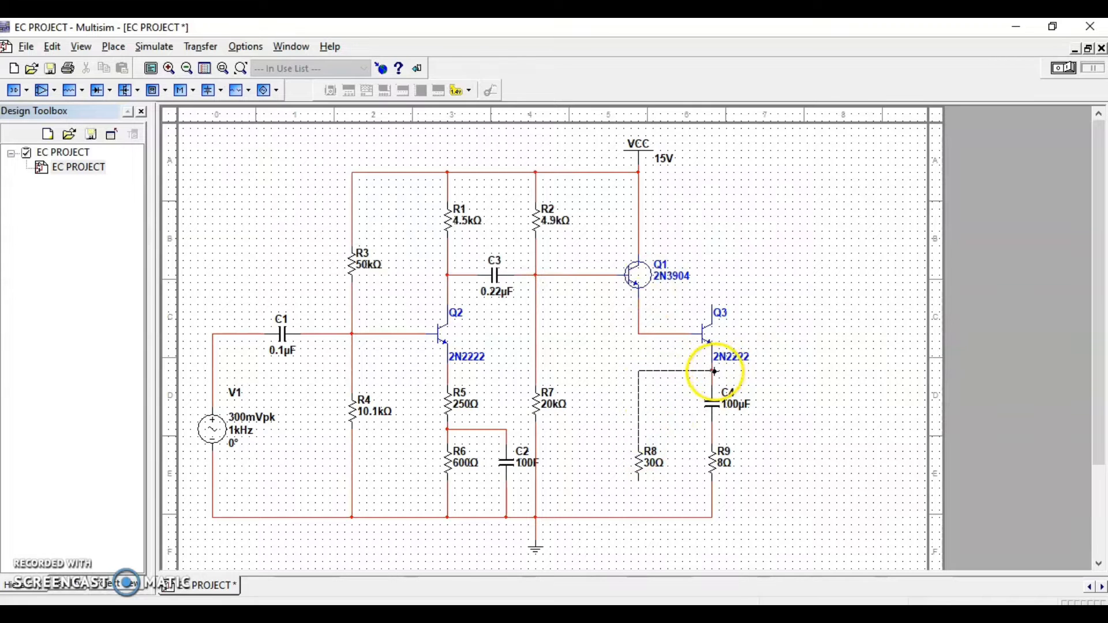
click(718, 368)
click(639, 480)
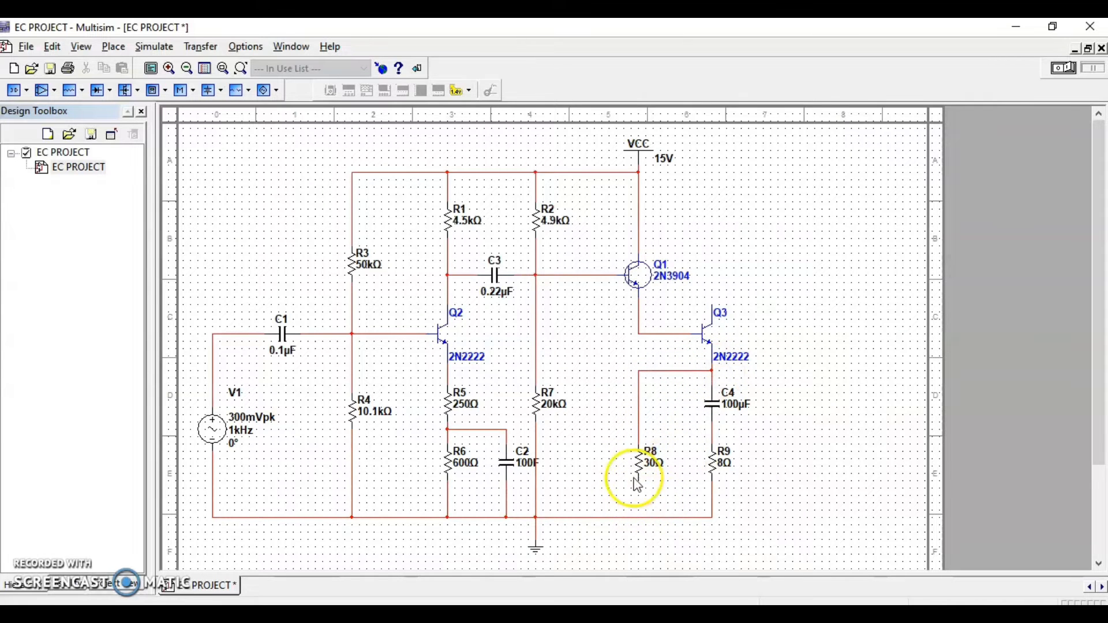
click(638, 518)
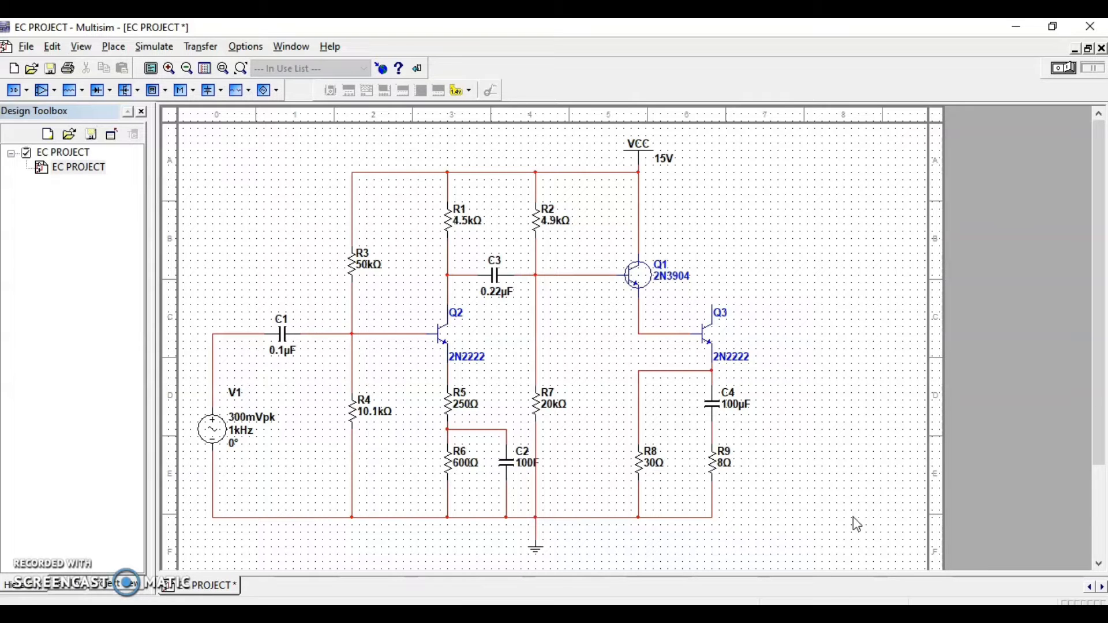
Wire Q3's collector up to the VCC supply rail at the junction above Q1
click(714, 309)
click(722, 284)
click(723, 284)
click(713, 304)
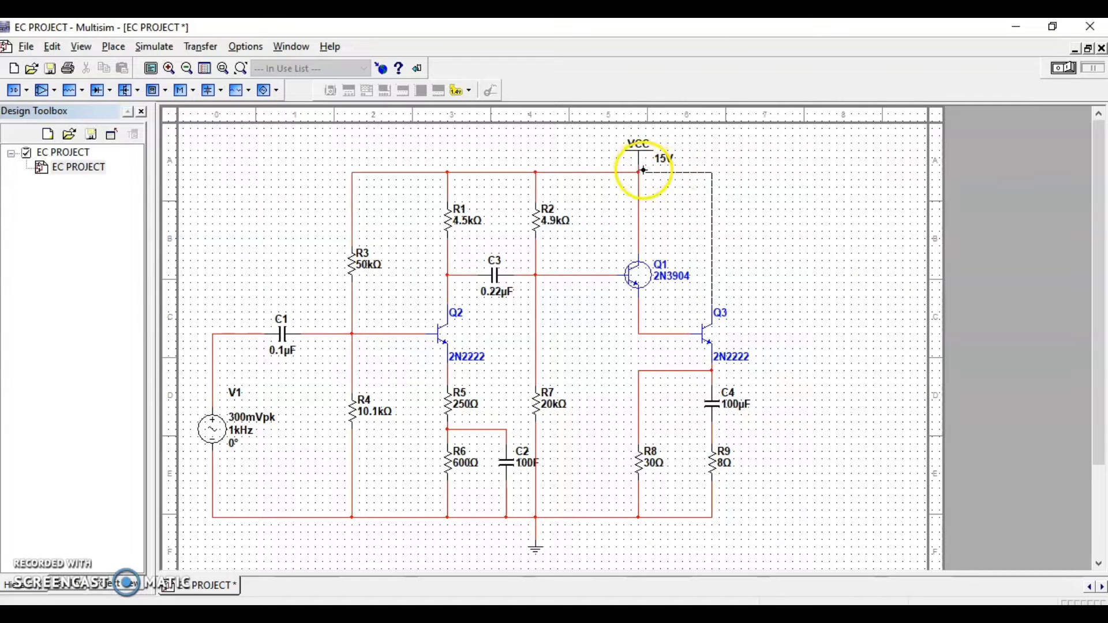
click(639, 172)
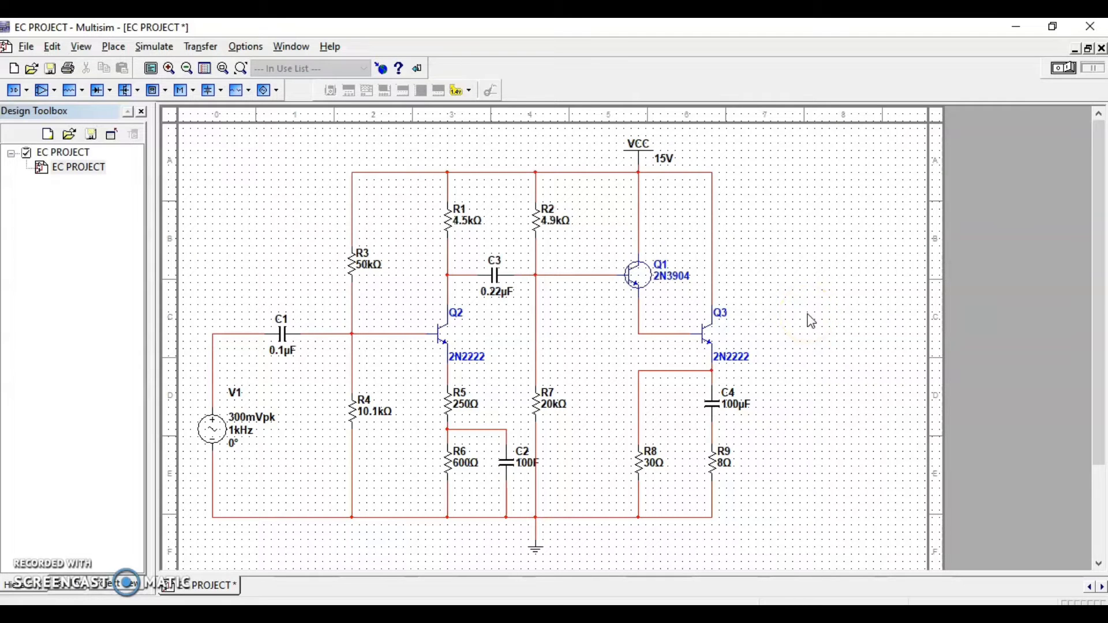
click(811, 299)
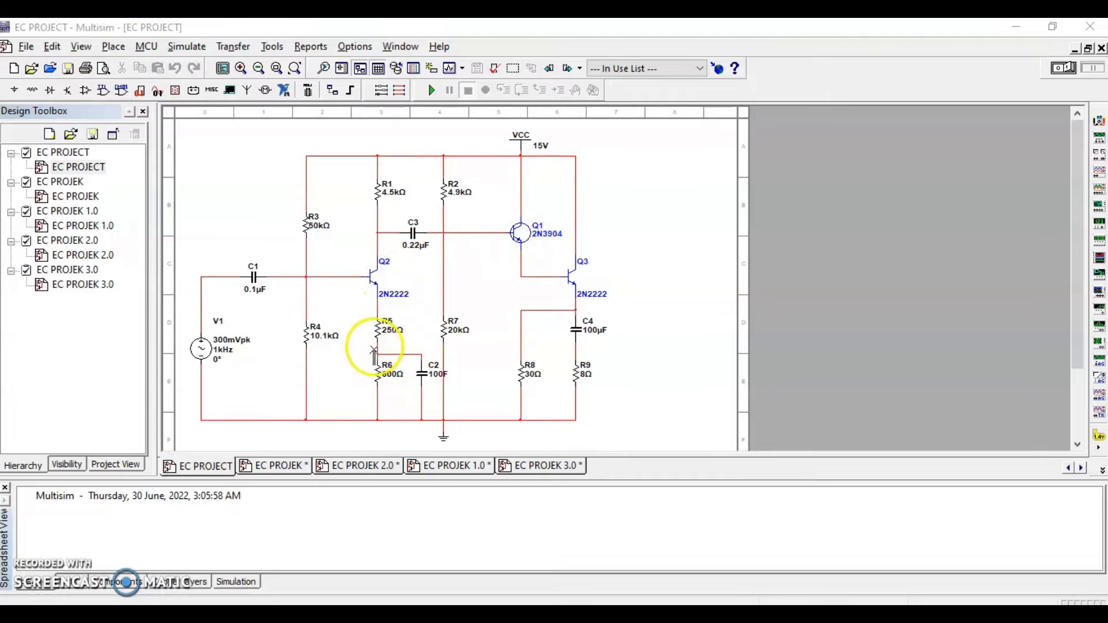
Simulate the EC PROJEK circuit and compare the voltages on multimeters XMM1 and XMM2 with the RESULT document in Word, ending the simulation when done
click(296, 474)
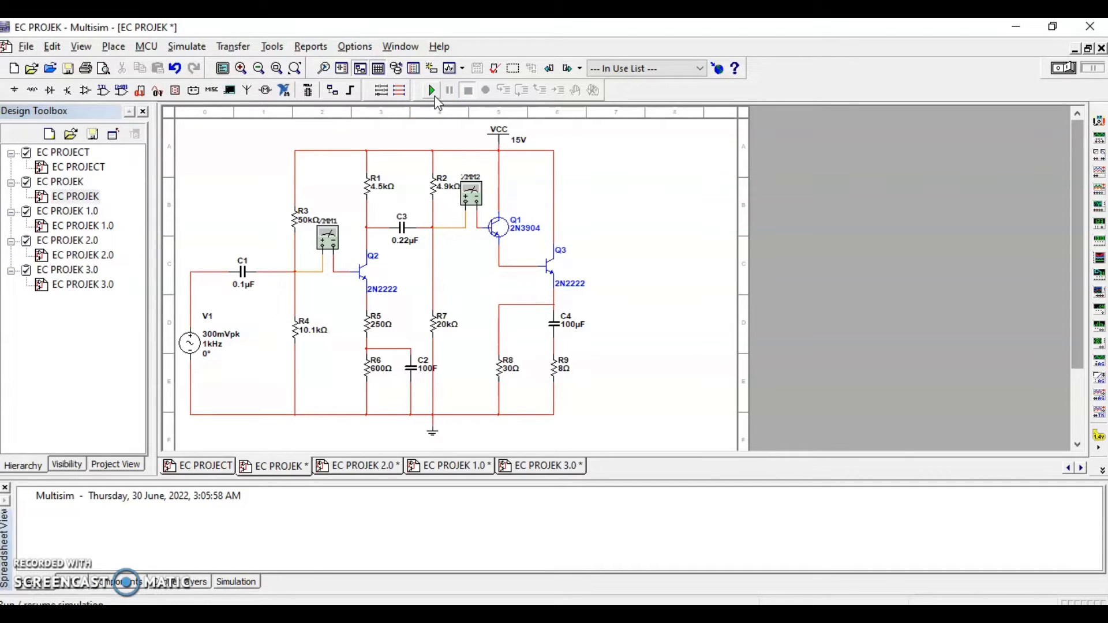
click(435, 95)
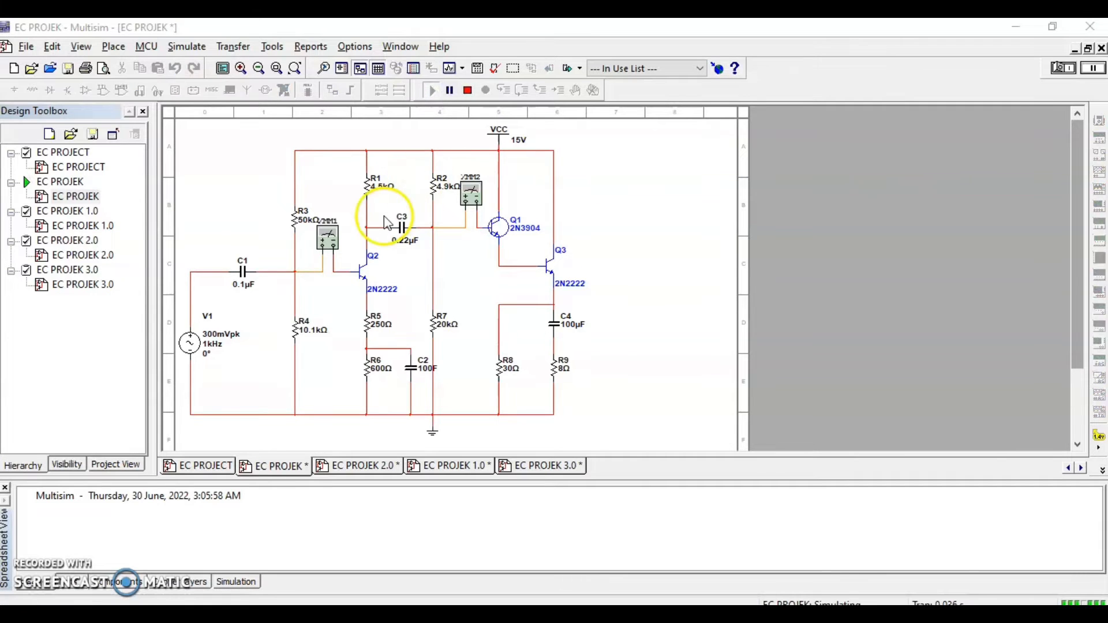
double_click(333, 242)
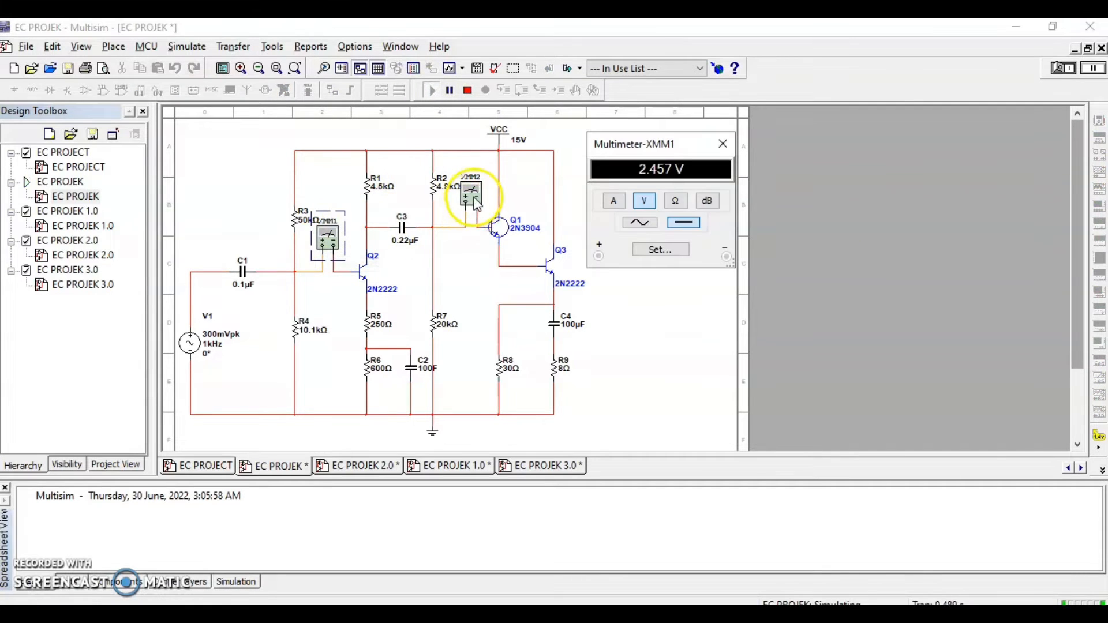
double_click(473, 195)
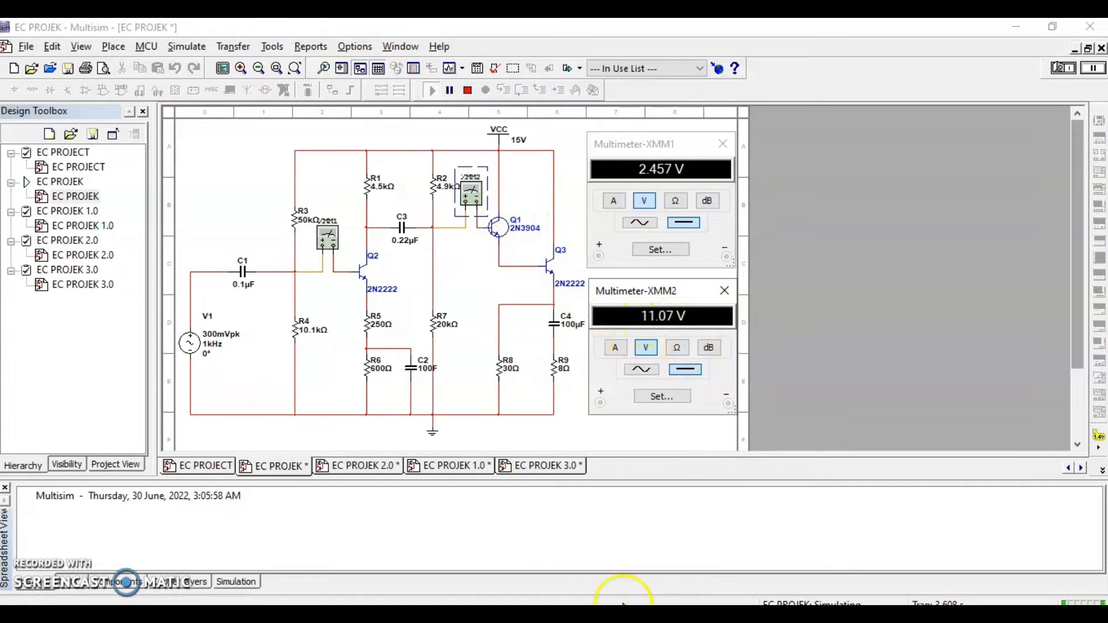
click(603, 569)
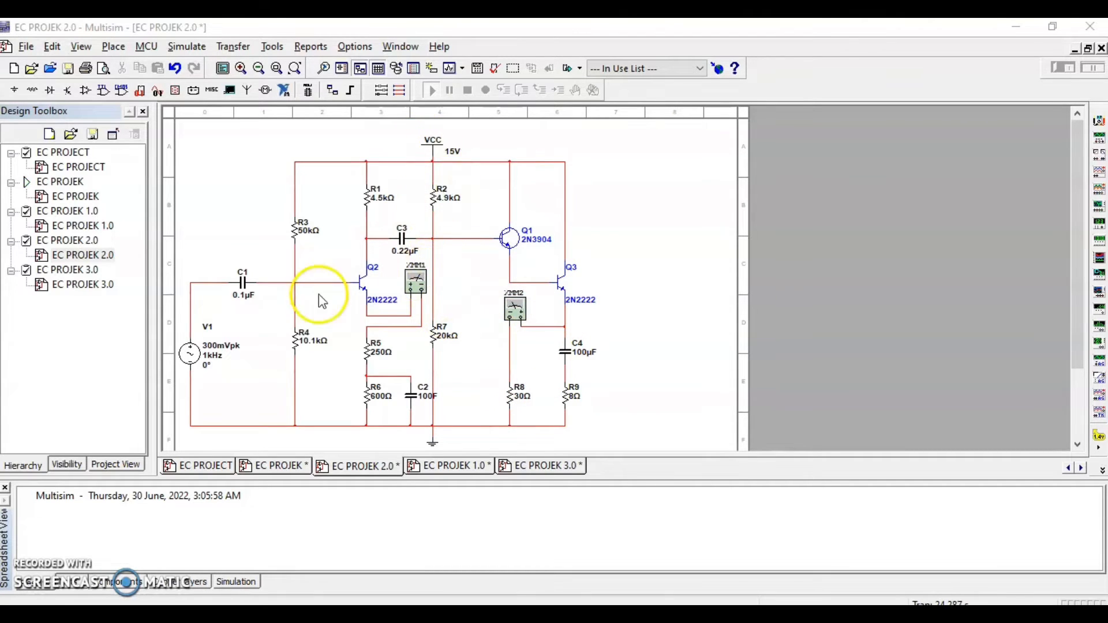
click(26, 183)
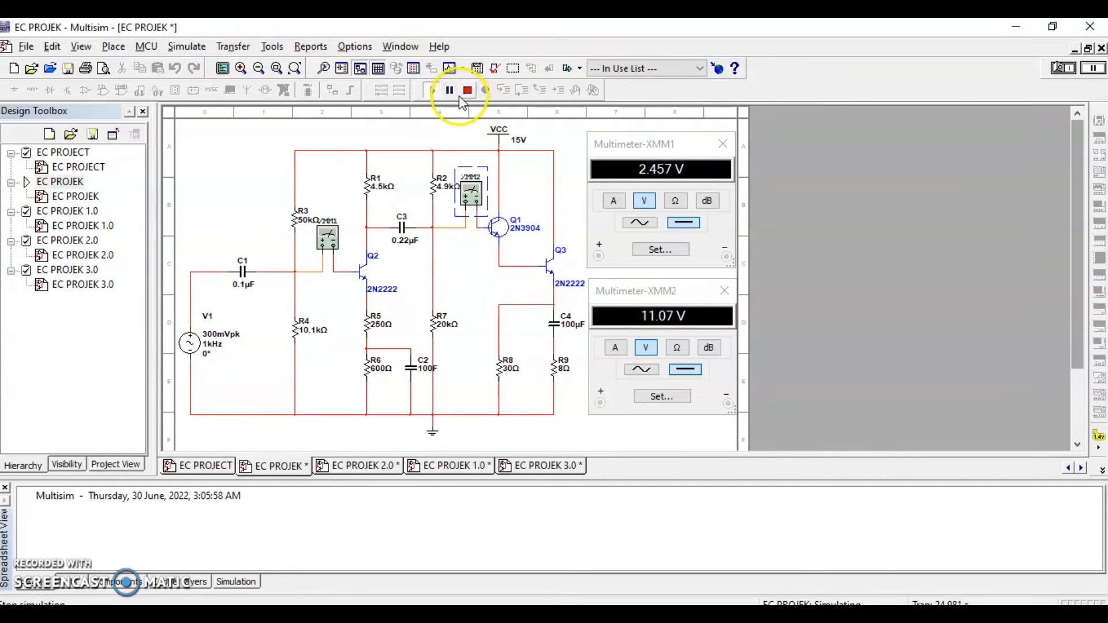
click(467, 90)
Simulate the EC PROJEK 2.0 circuit and compare the emitter currents on multimeters XMM1 and XMM2 with the RESULT document in Word
click(373, 465)
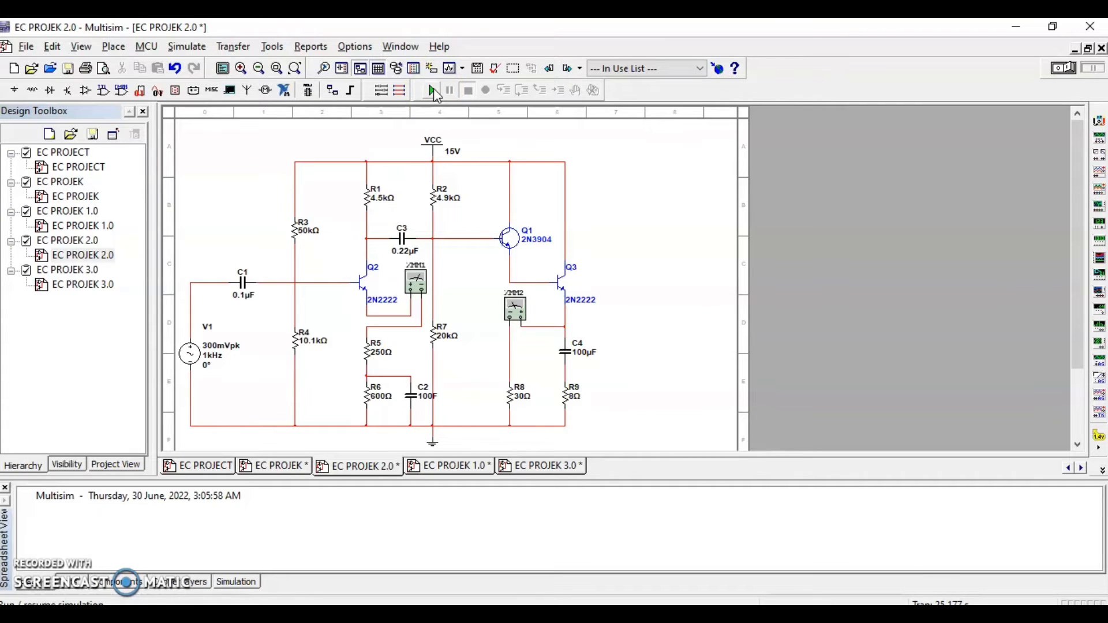
click(433, 91)
double_click(415, 283)
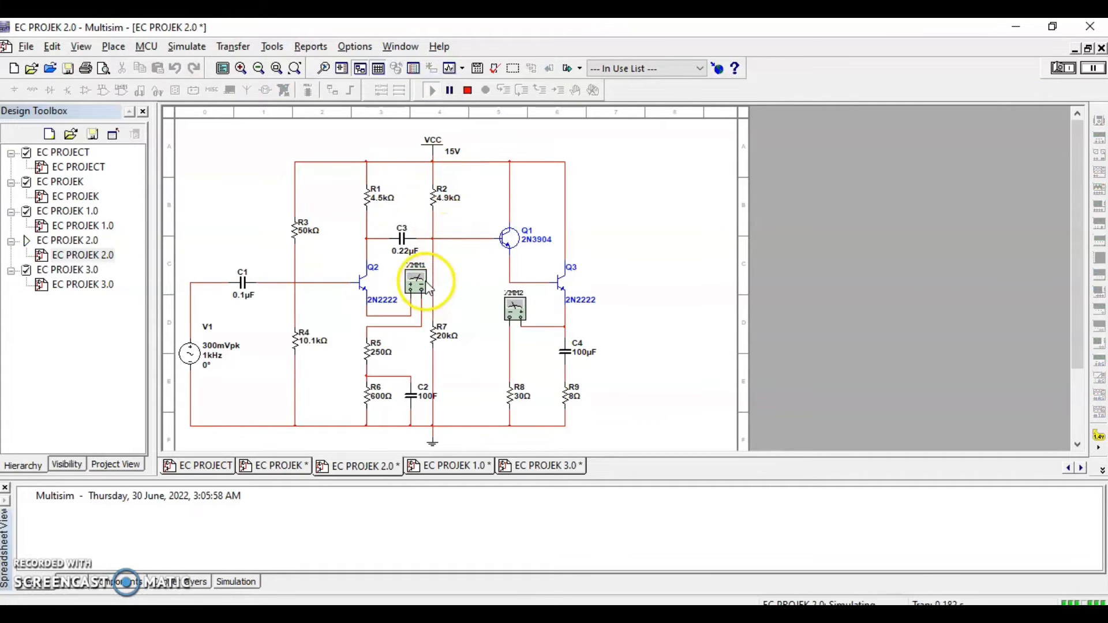
double_click(515, 310)
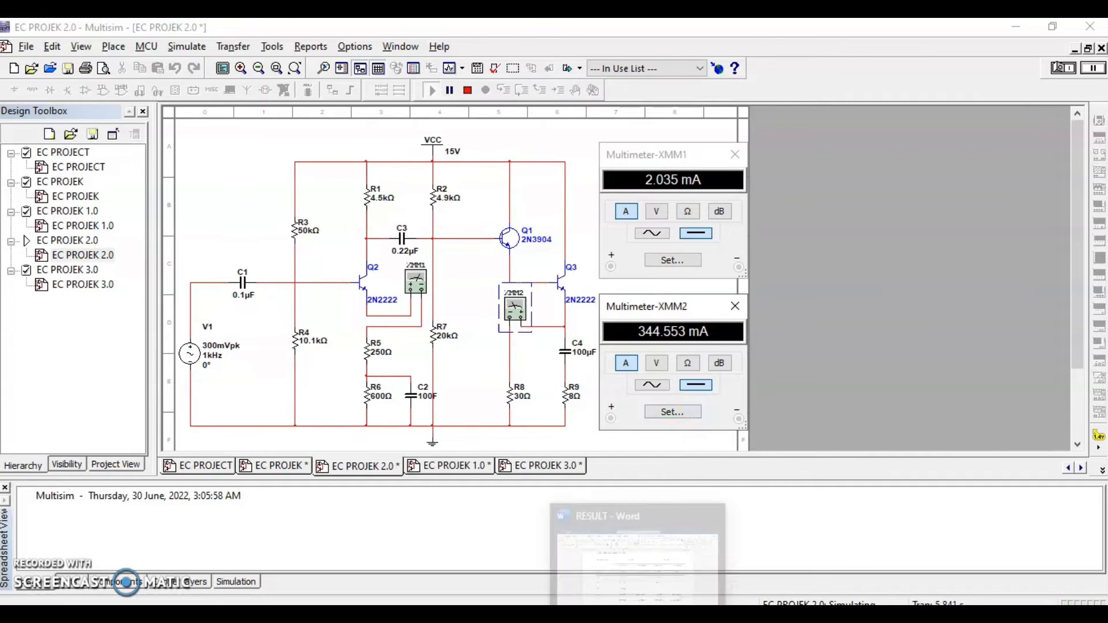
click(640, 617)
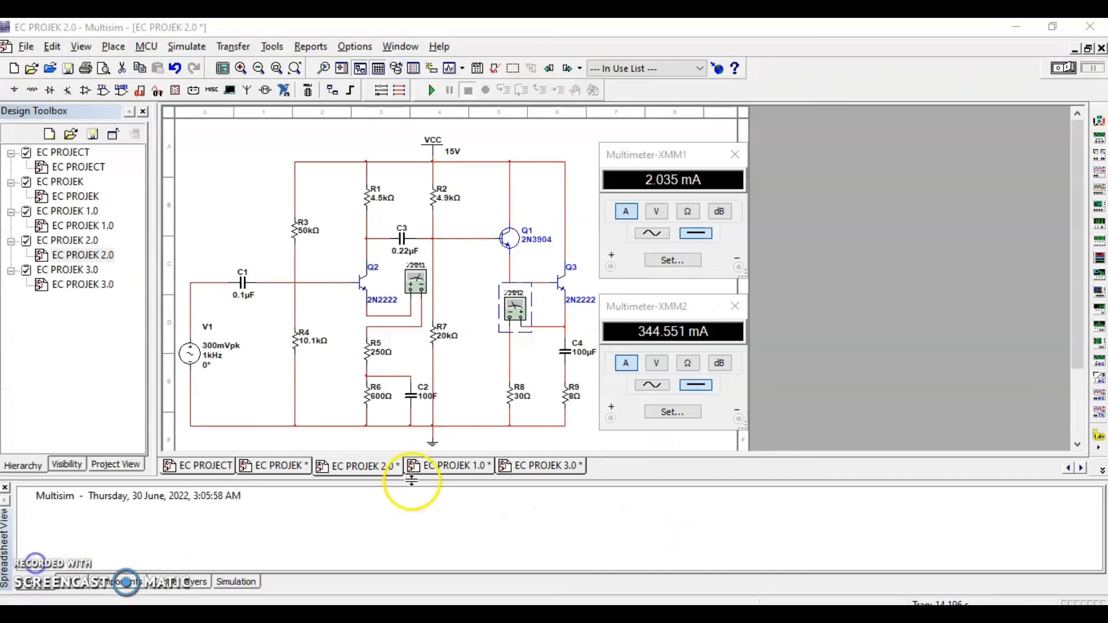
Simulate the EC PROJEK 1.0 circuit and compare wattmeters XWM1 and XWM2 with the Pin and Pout values in Word's RESULT table, ending the simulation when done
click(437, 466)
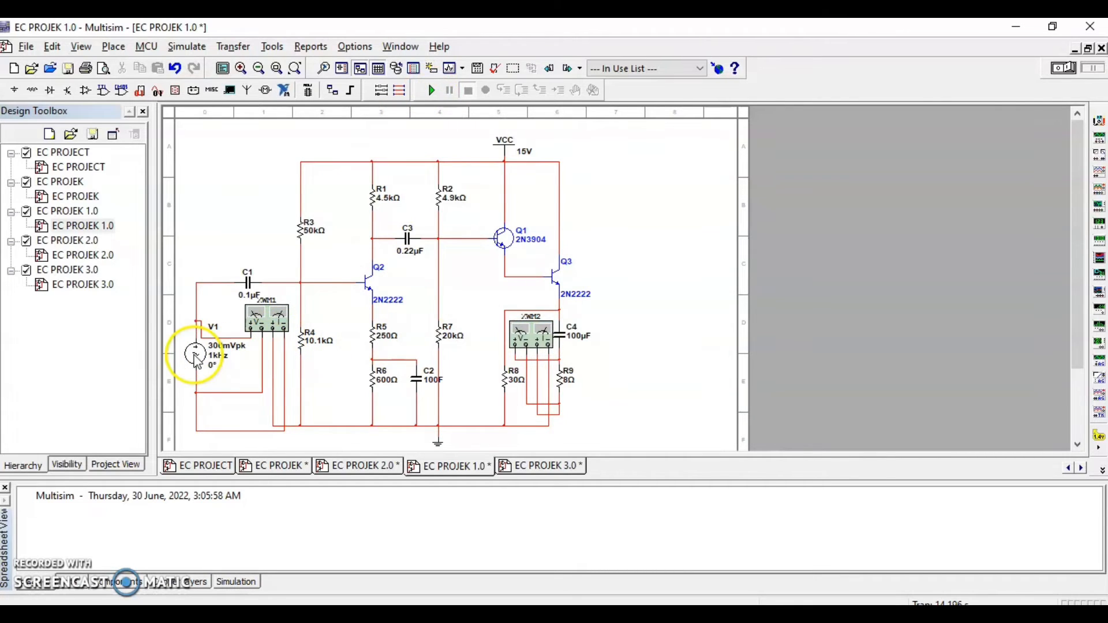
click(430, 91)
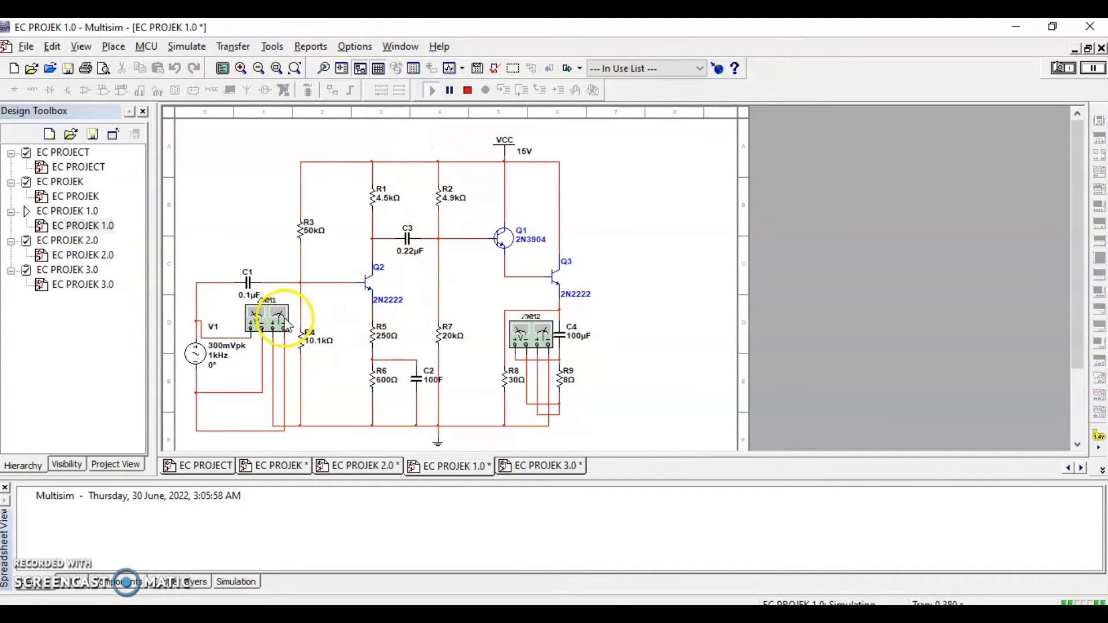
double_click(283, 319)
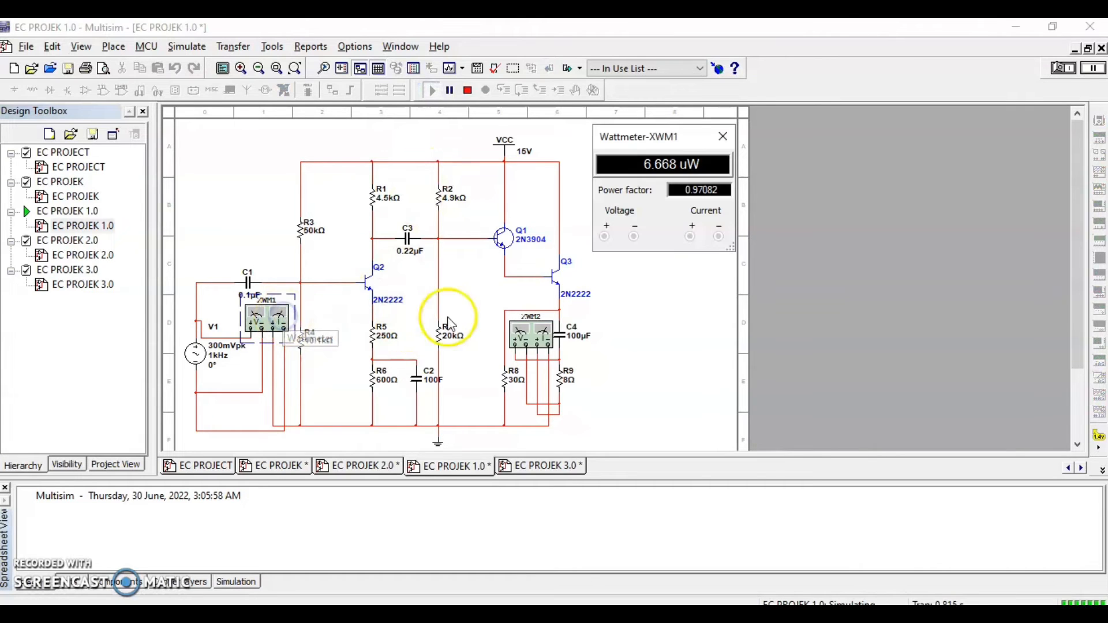
double_click(528, 334)
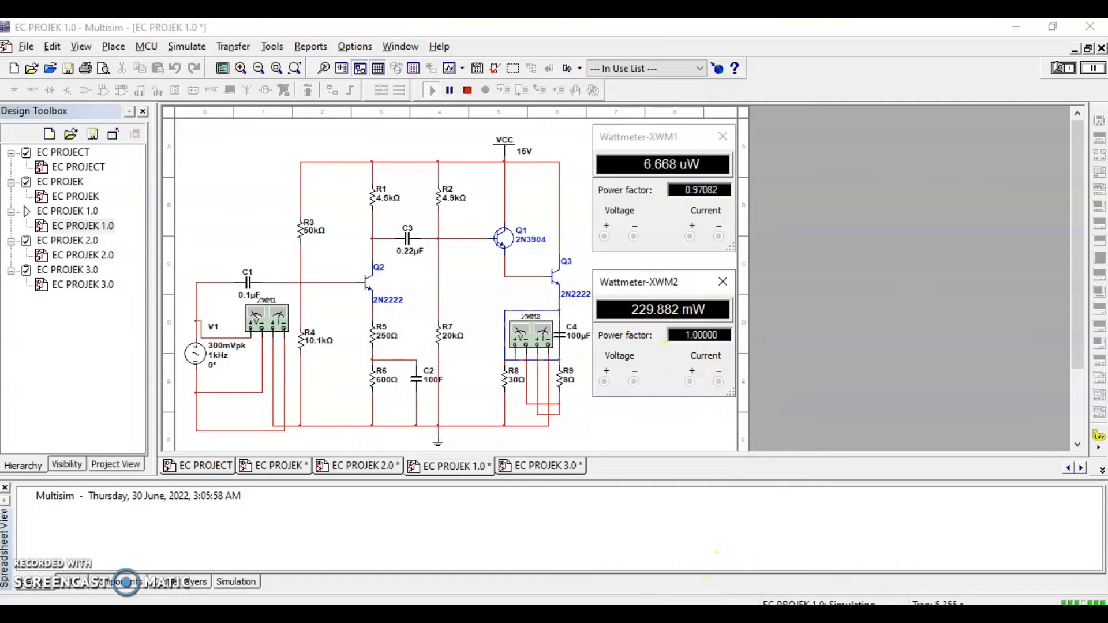
click(635, 559)
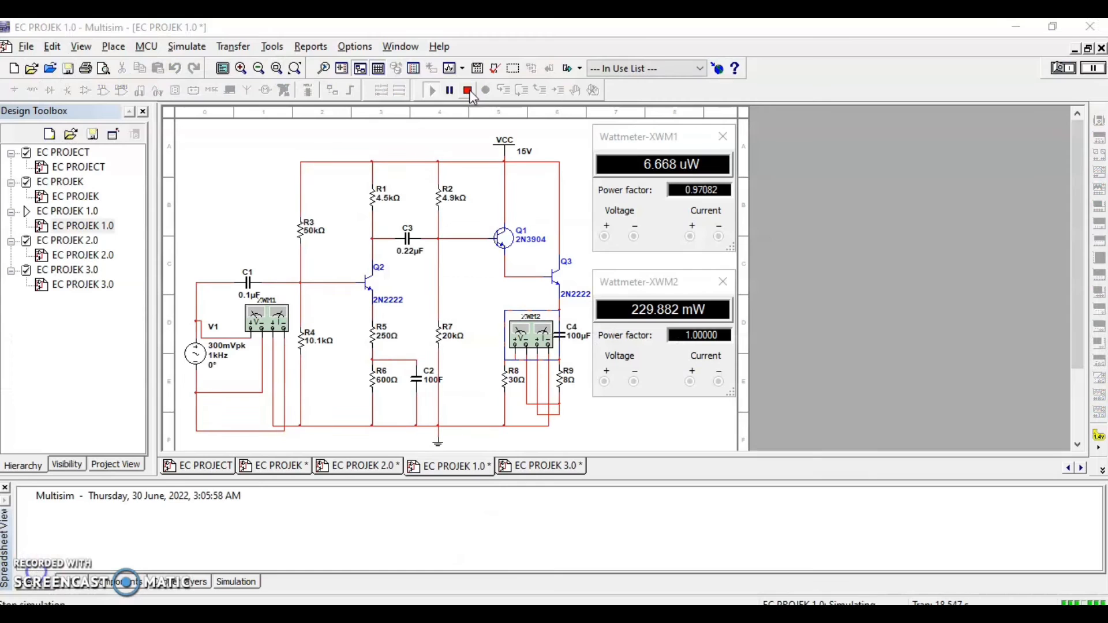
click(469, 91)
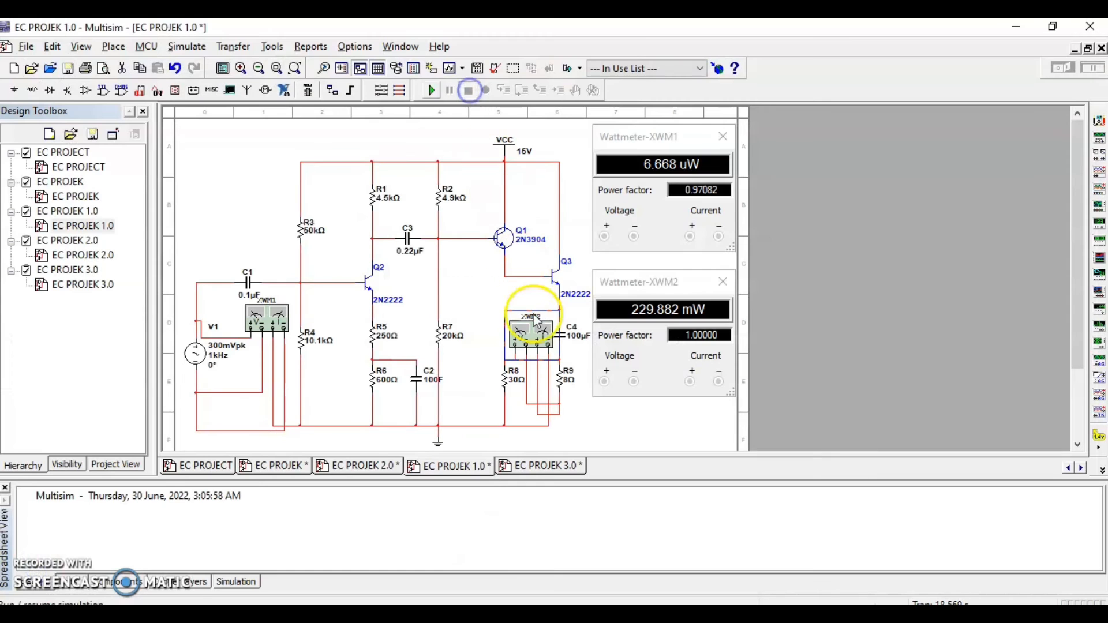
Simulate the EC PROJEK 3.0 circuit and examine the input and output waveforms from their start on oscilloscope XSC1, closing the scope when done
click(547, 466)
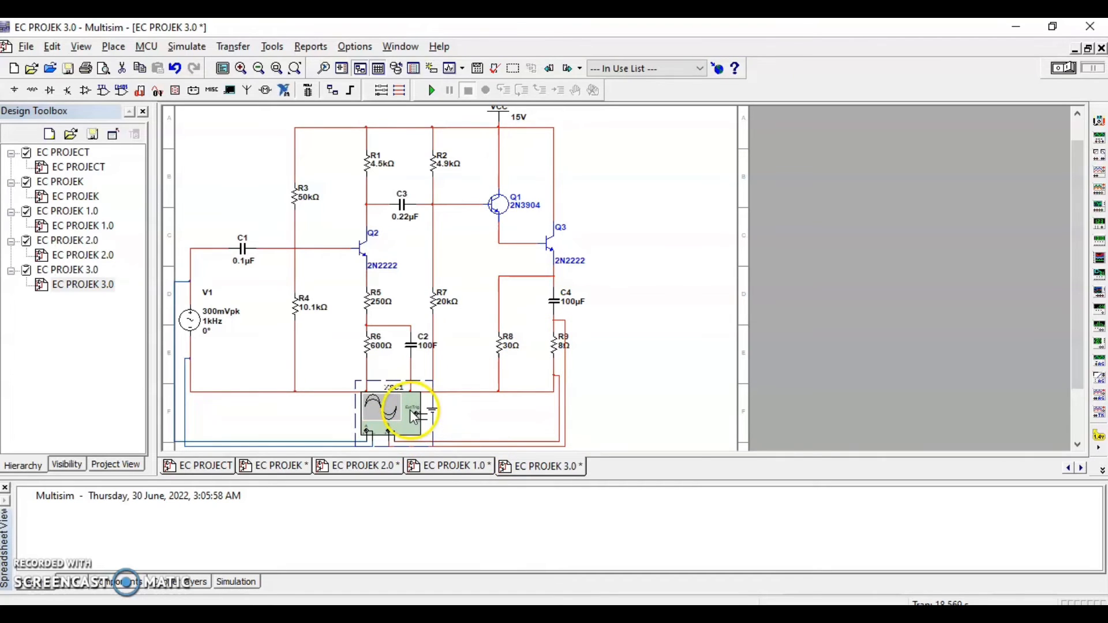
click(428, 92)
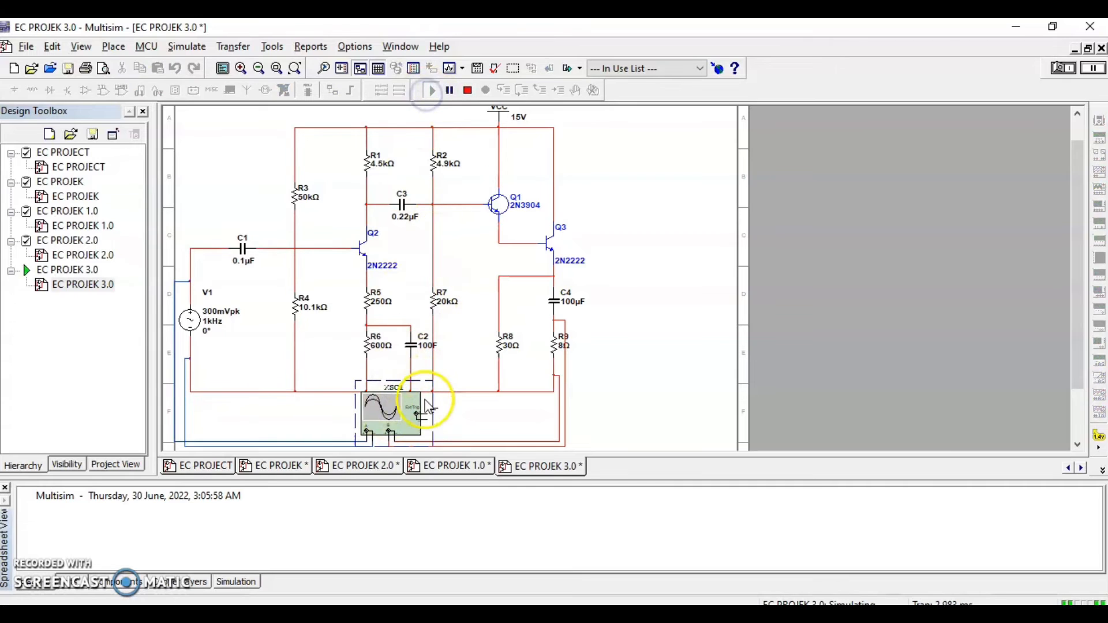
double_click(405, 411)
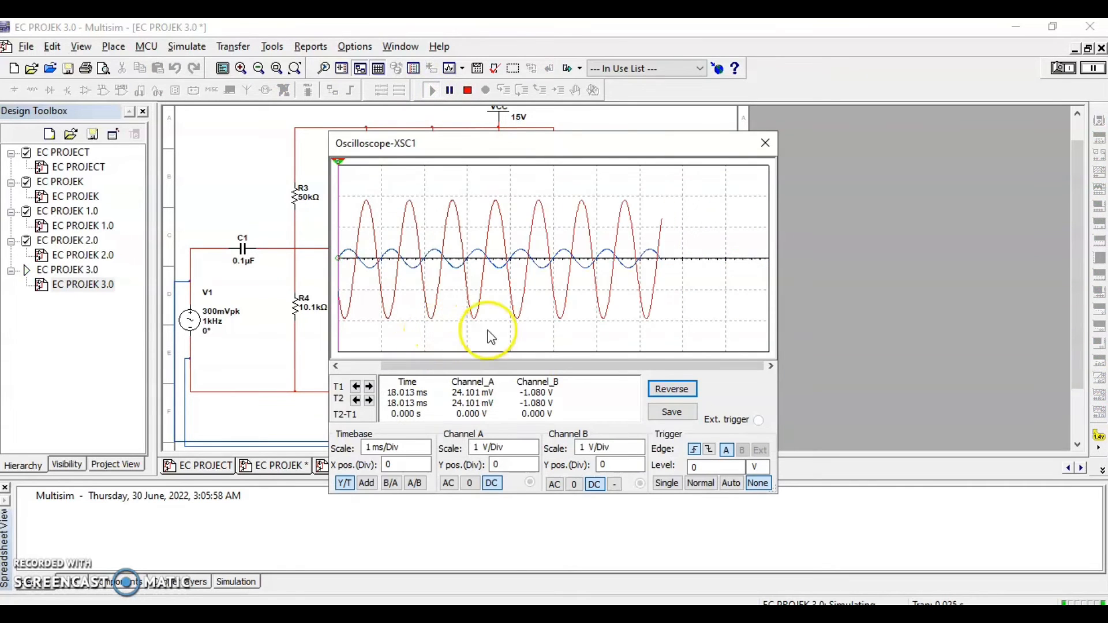
click(471, 92)
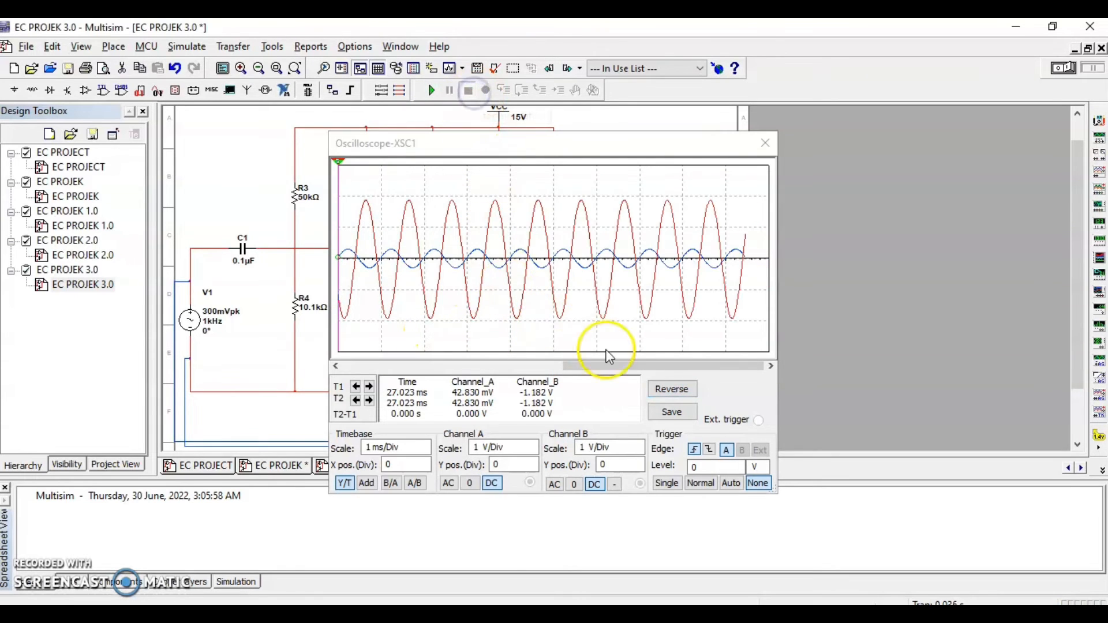
drag(638, 366, 389, 338)
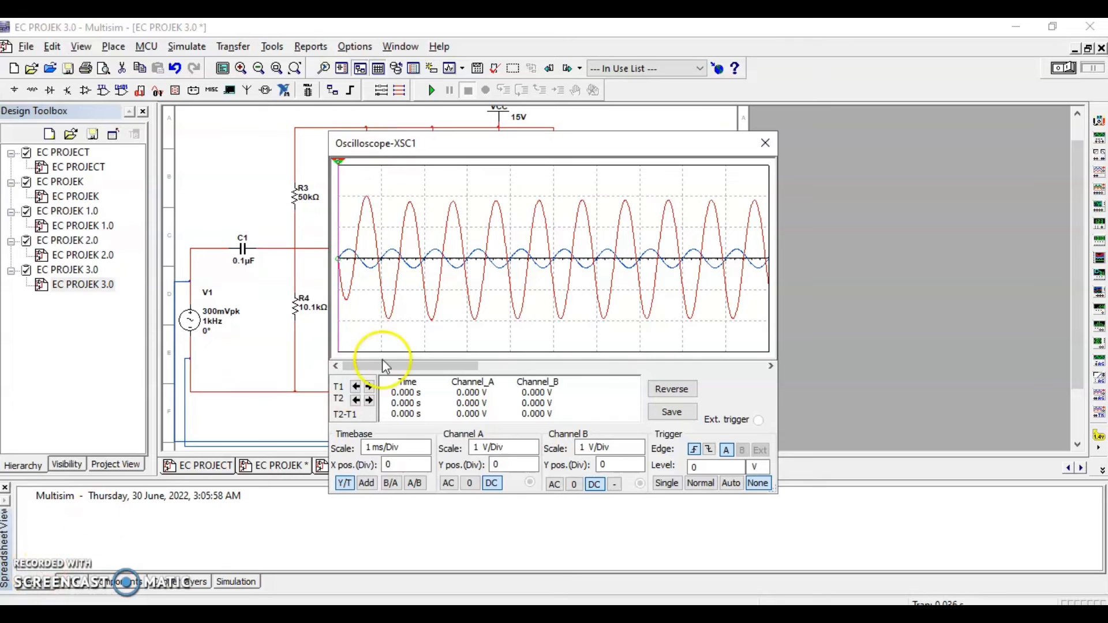
click(765, 144)
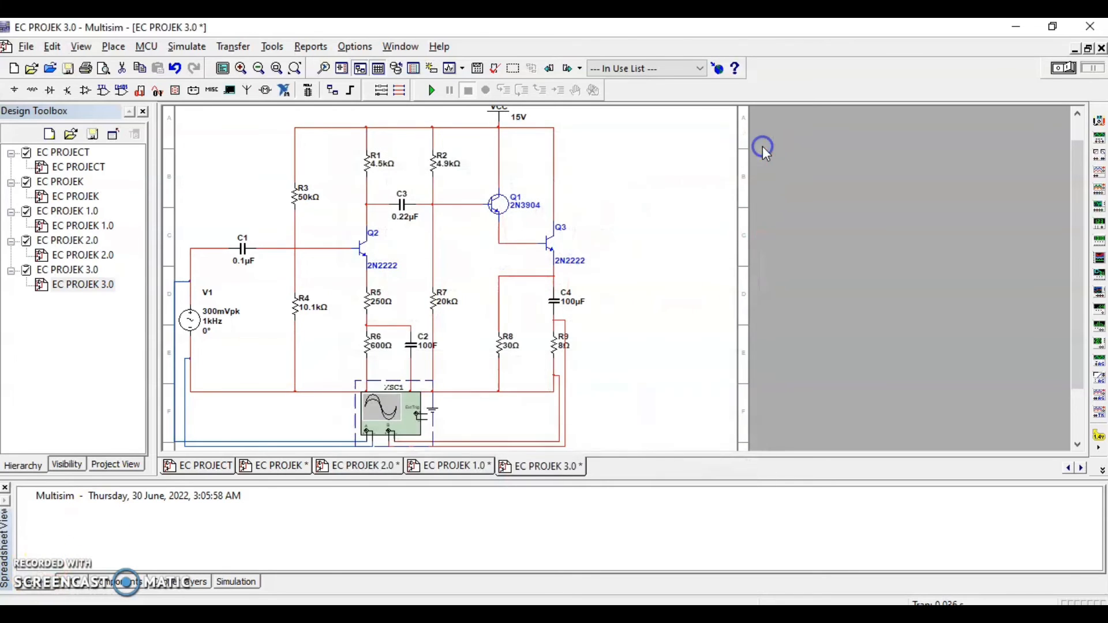